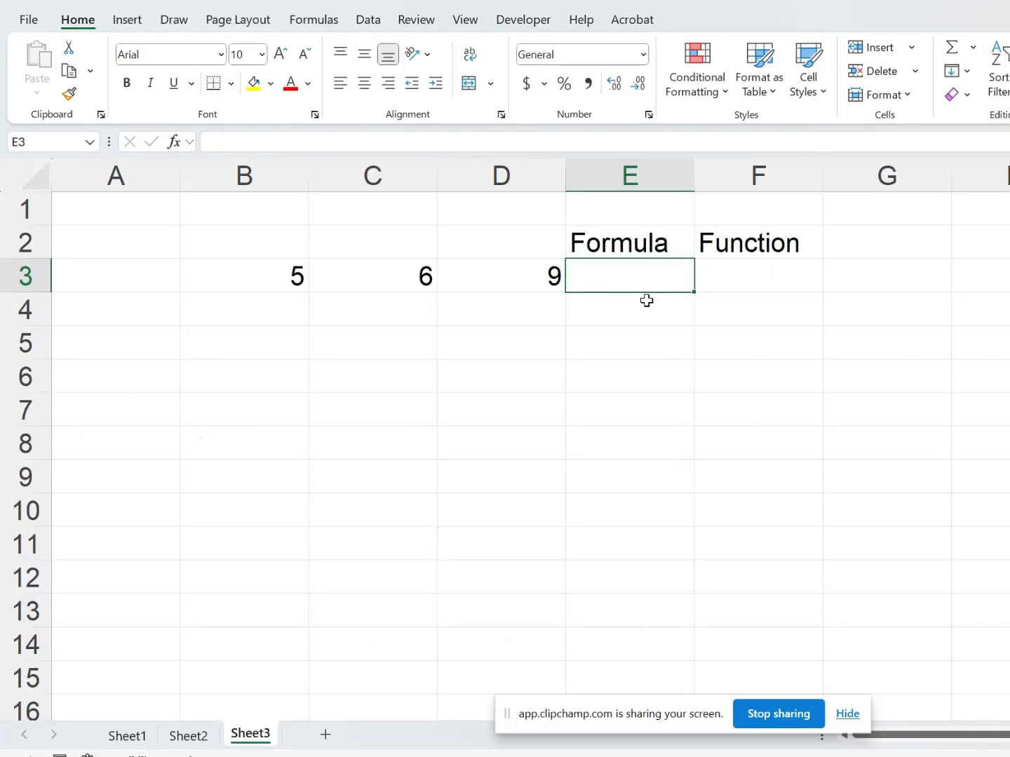
Enter a formula in E3 that adds the three cells individually, =B3+C3+D3, and reselect the cell to view it
left_click(646, 300)
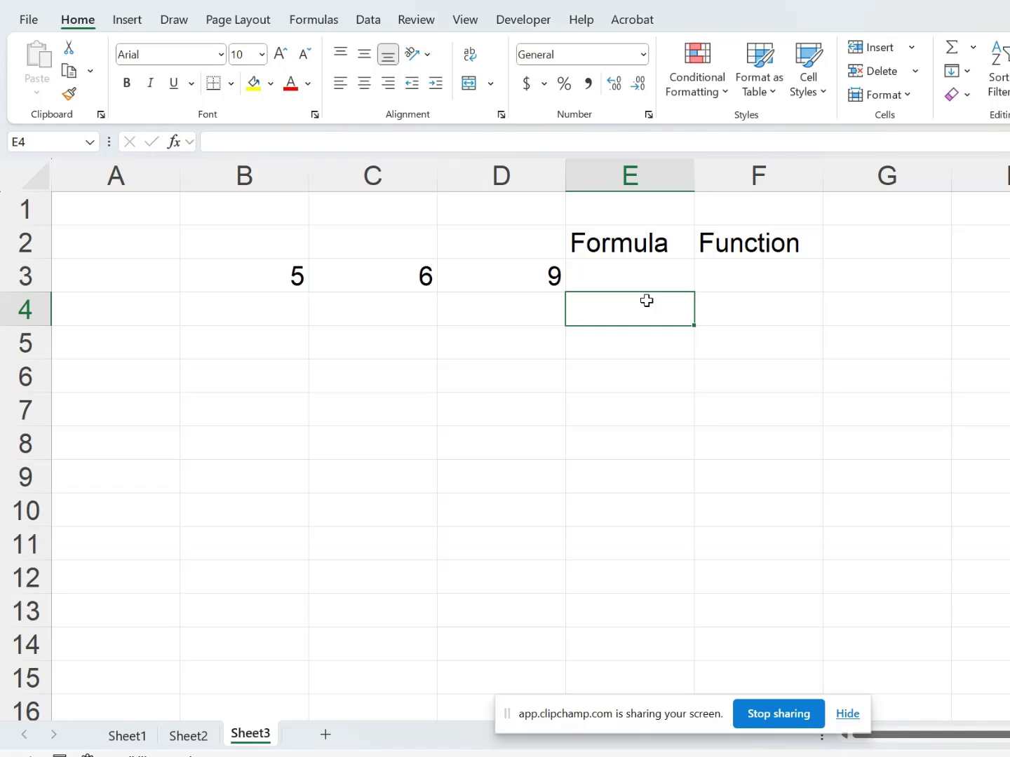
left_click(641, 285)
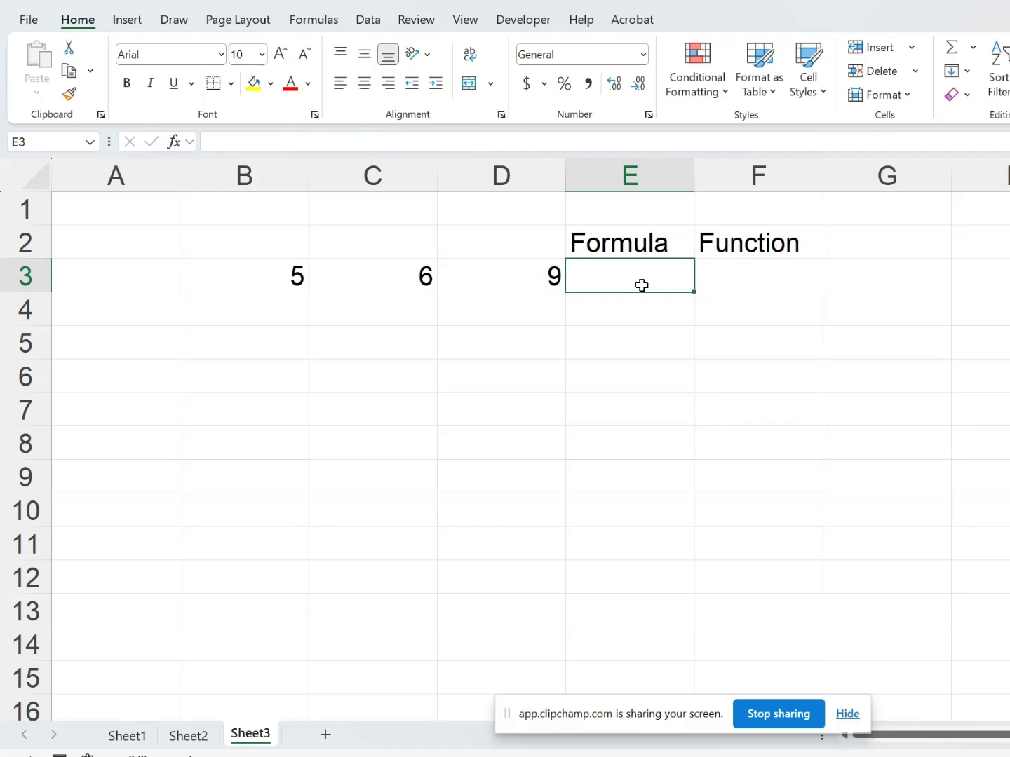
type("=")
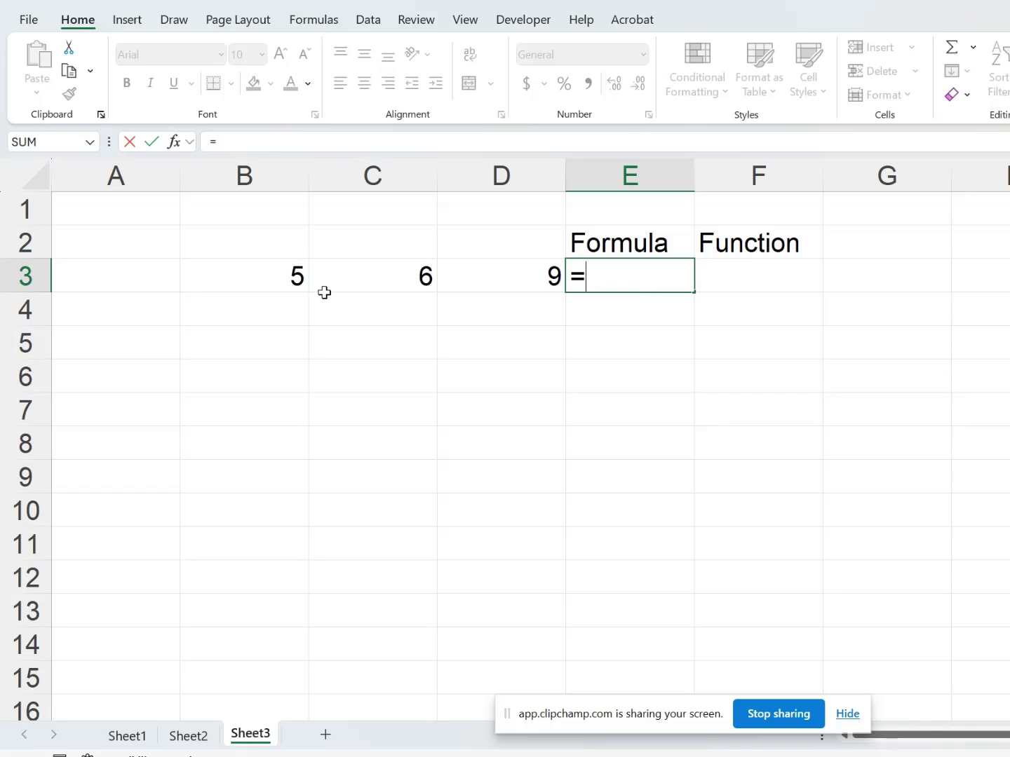
left_click(300, 281)
type("+")
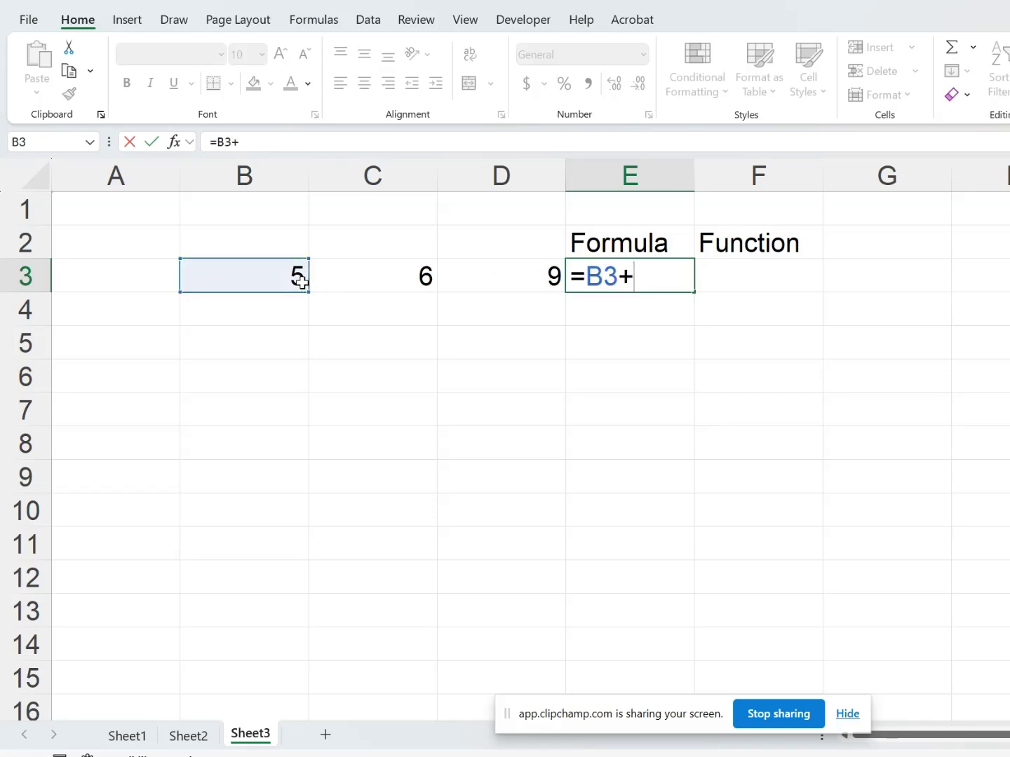
left_click(389, 276)
type("+")
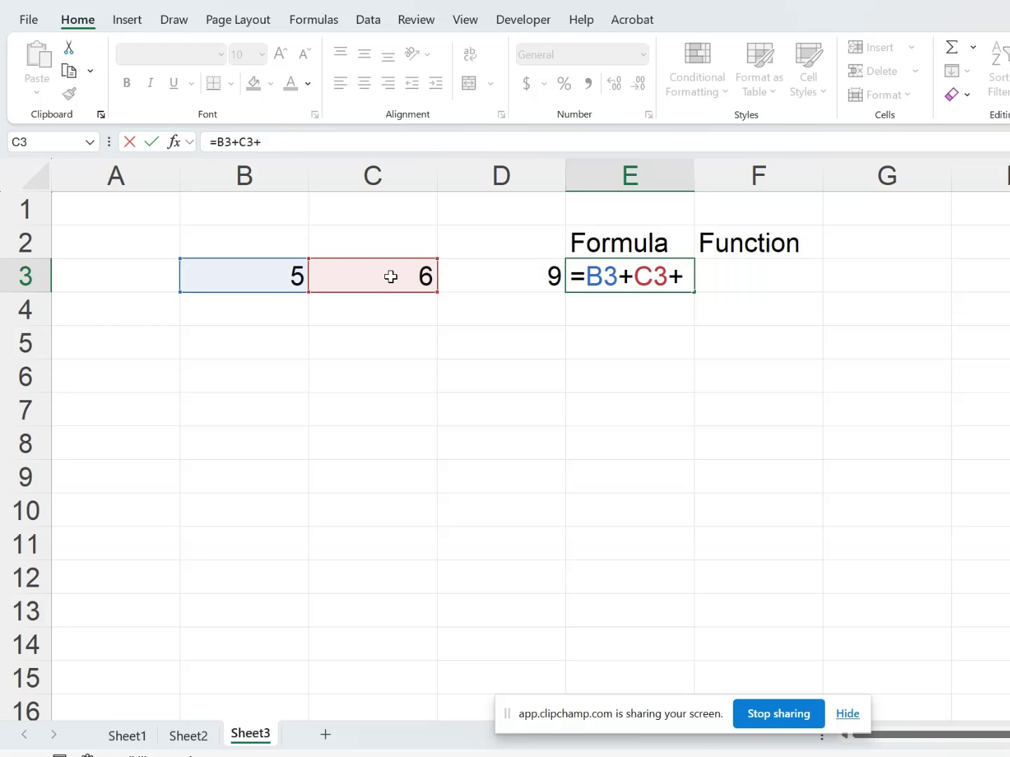
left_click(524, 277)
key("Return")
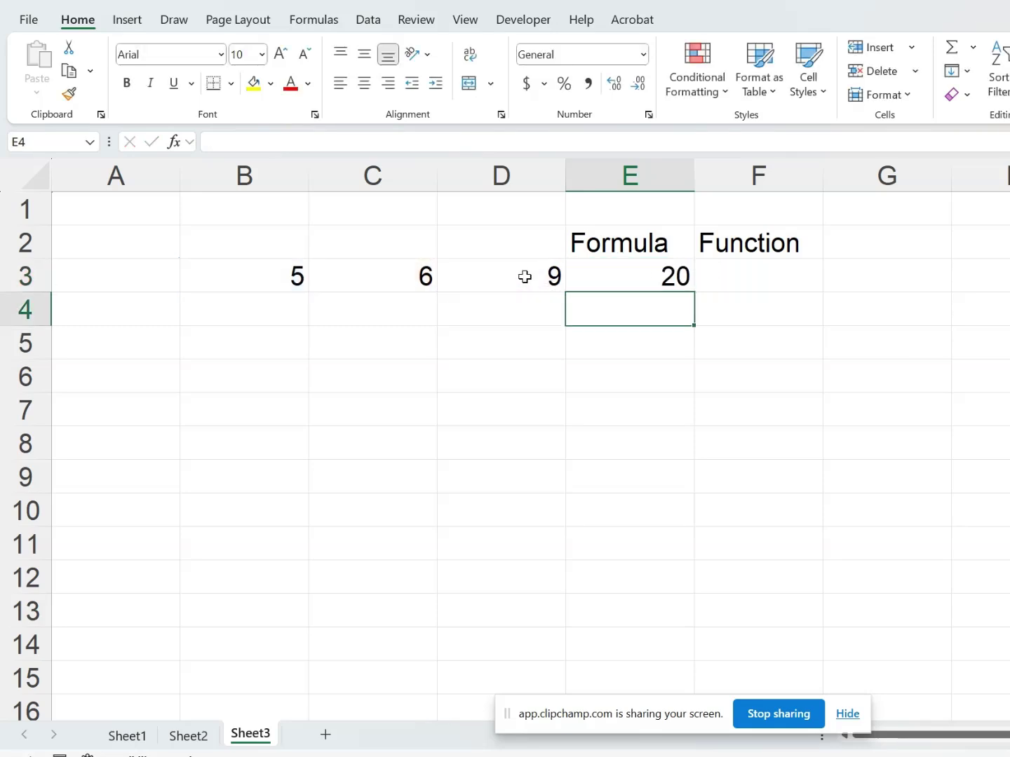
left_click(615, 262)
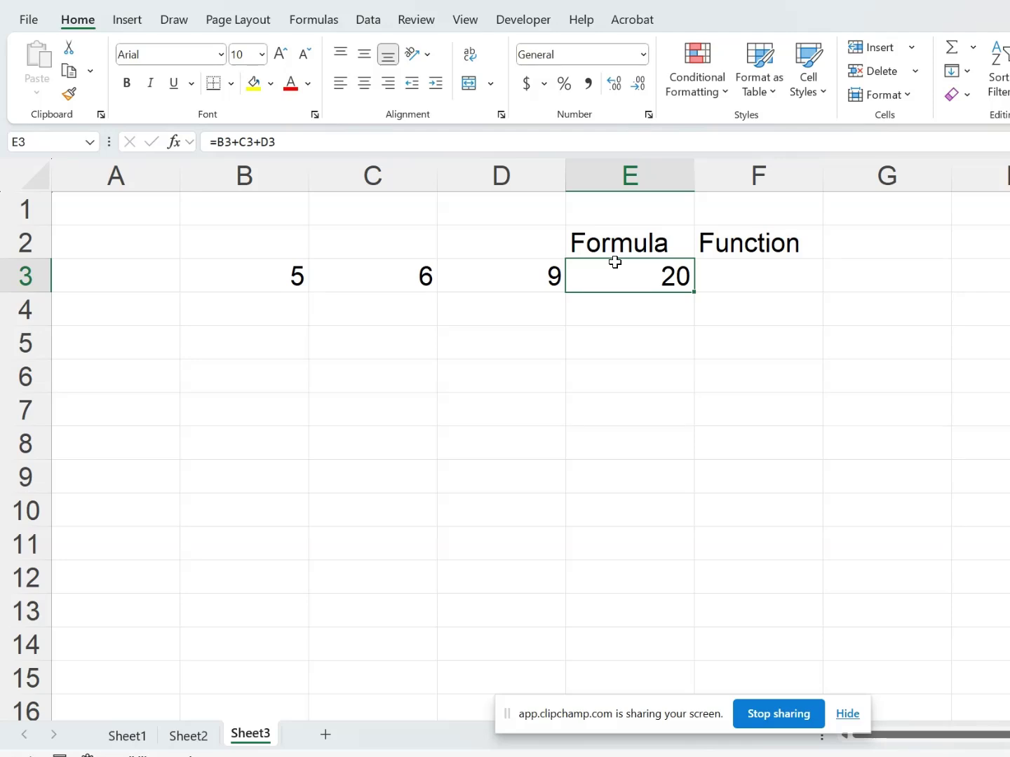
Enter the SUM function in F3 to total the range B3:D3
left_click(739, 268)
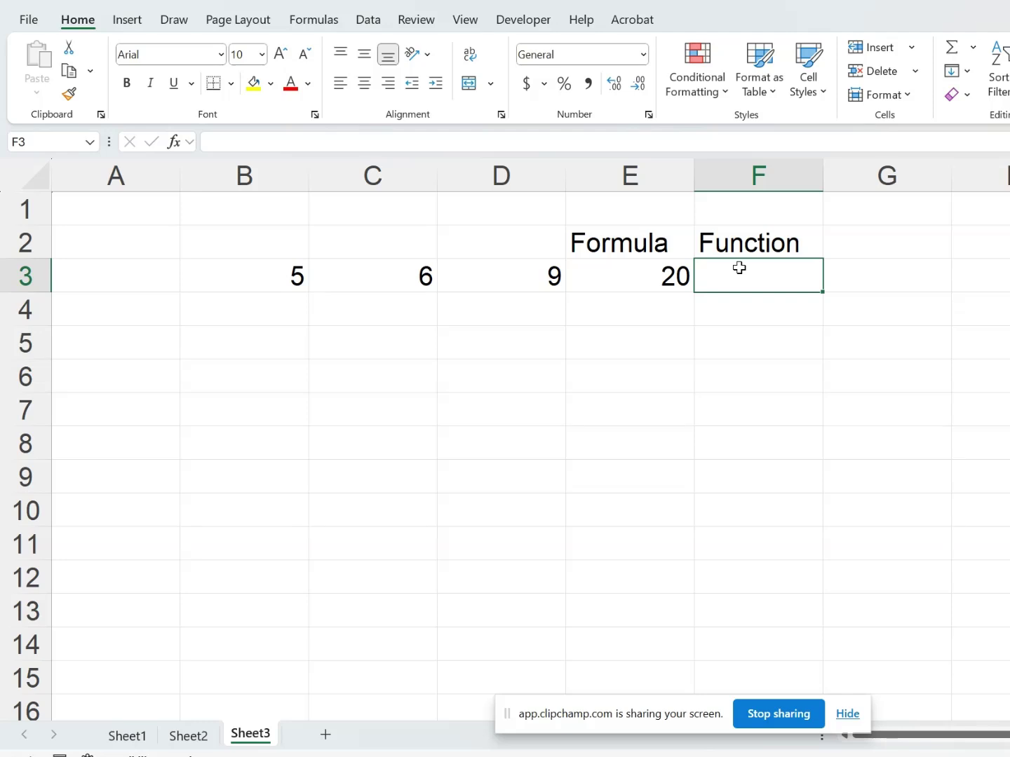
type("=")
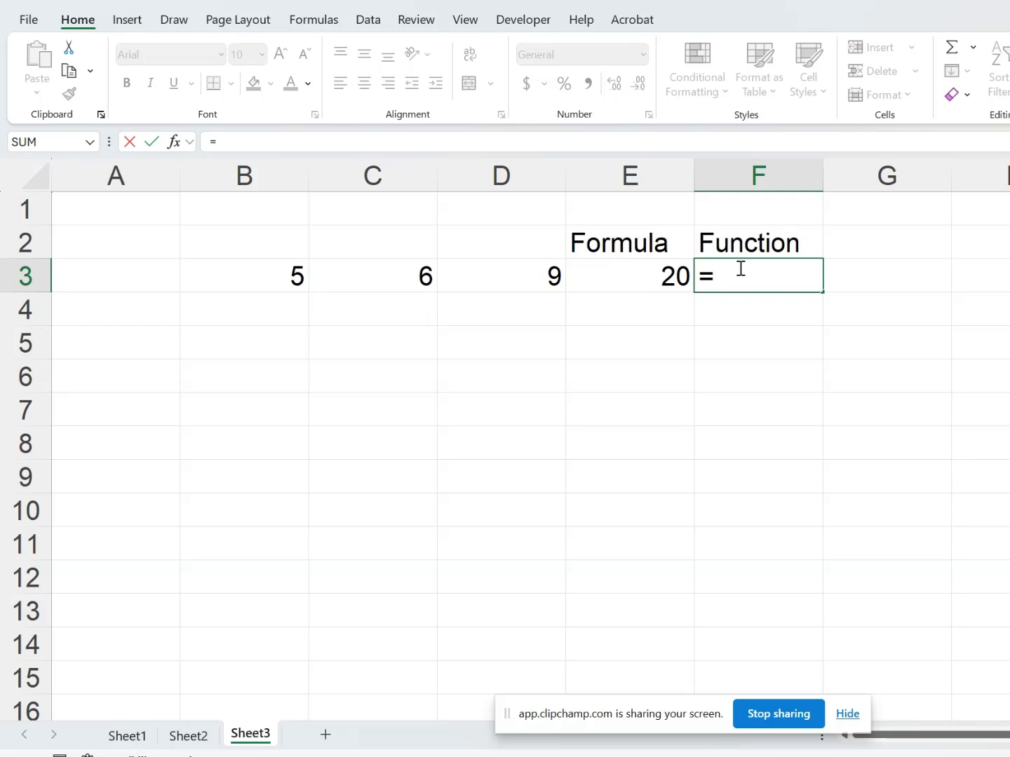
type("sum")
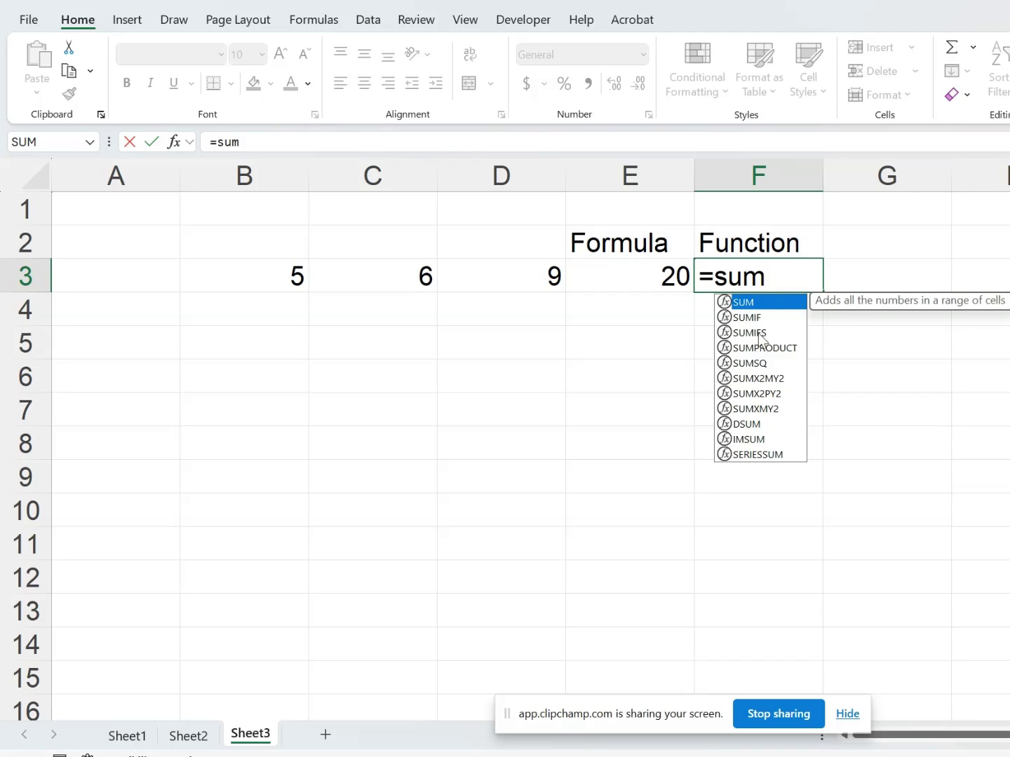
double_click(742, 301)
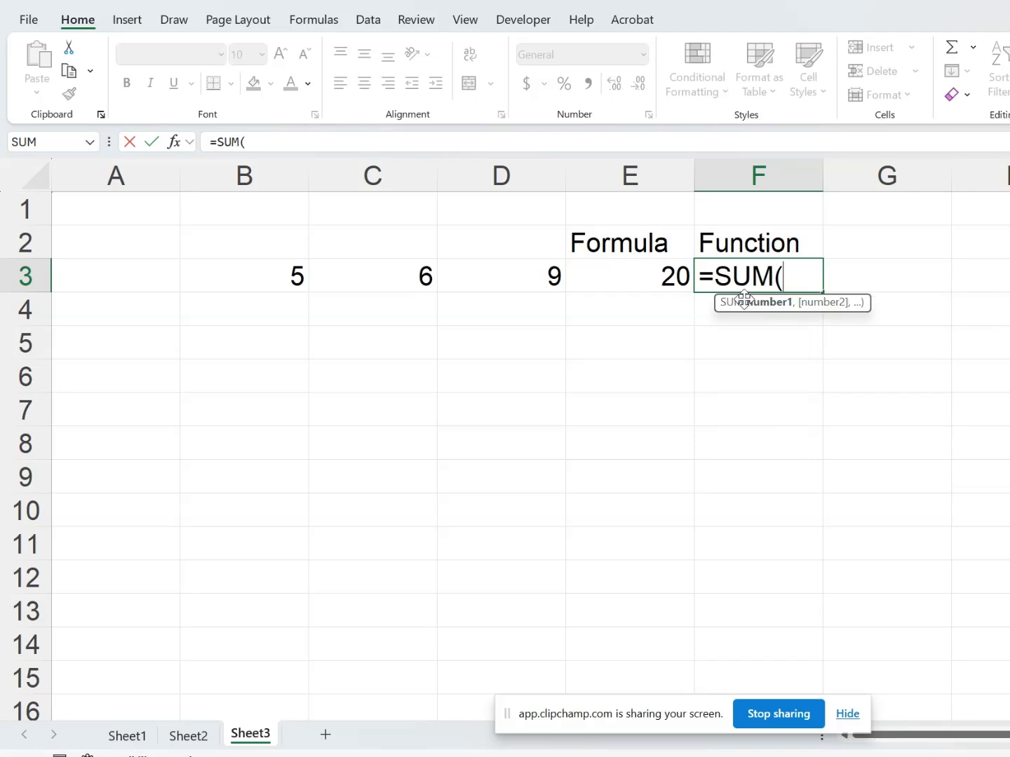
left_click_drag(286, 272, 517, 264)
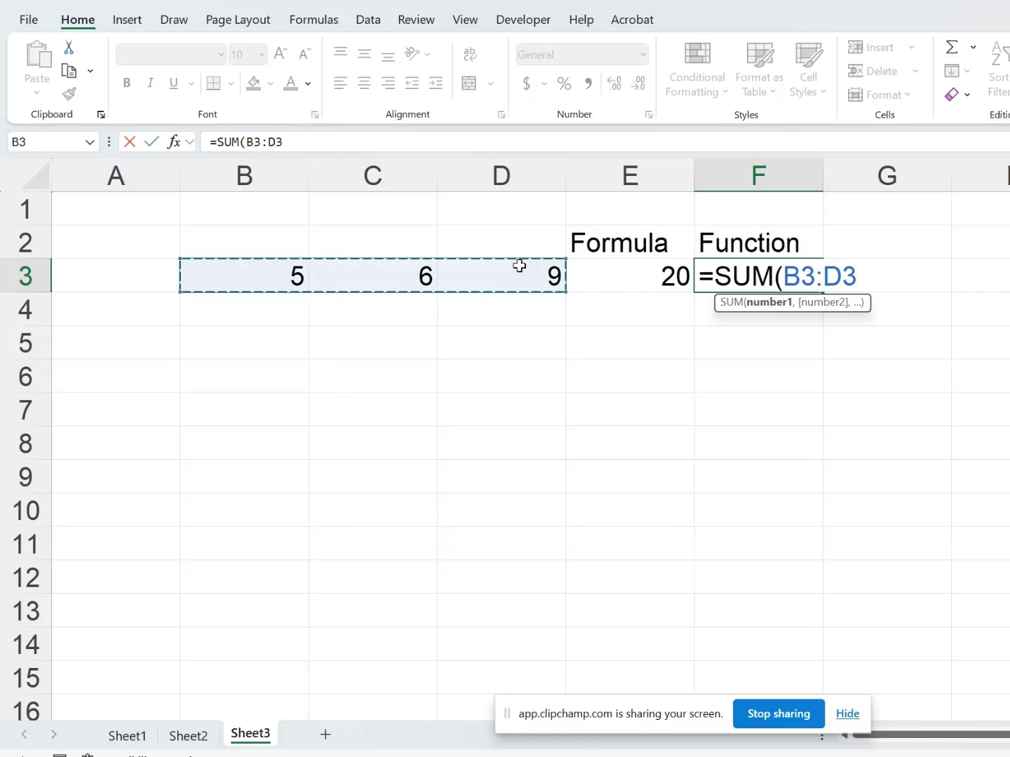
type(")")
key("Return")
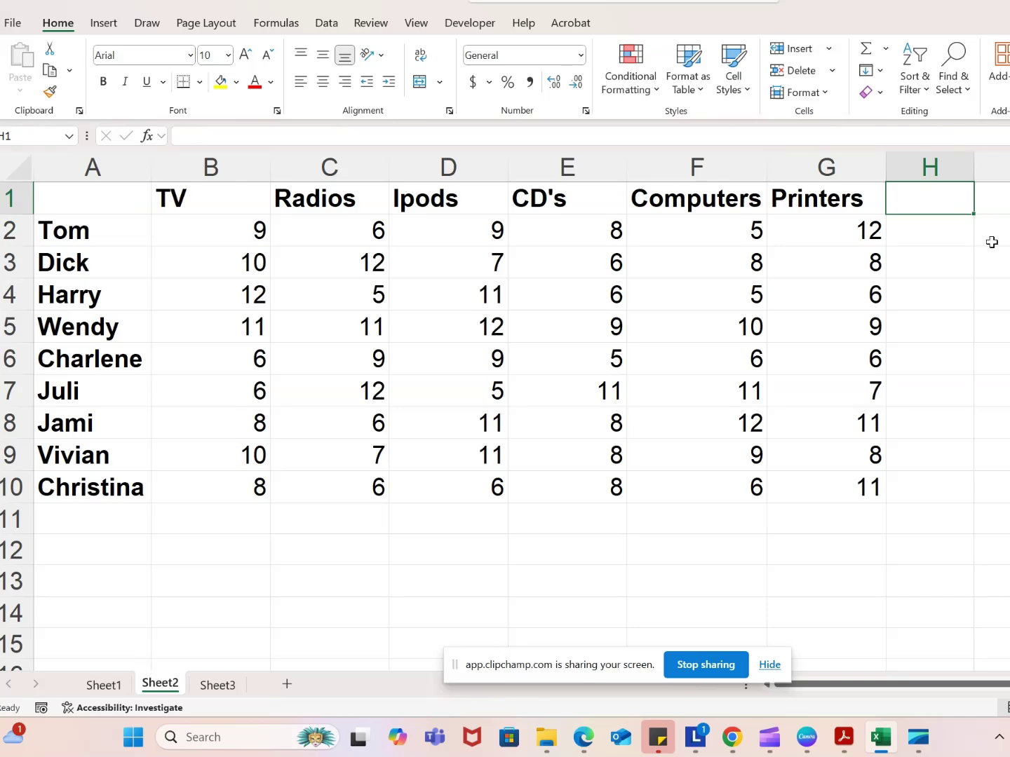
Total the first person's row on Sheet2 by entering =SUM(B2:G2) in H2
left_click(948, 235)
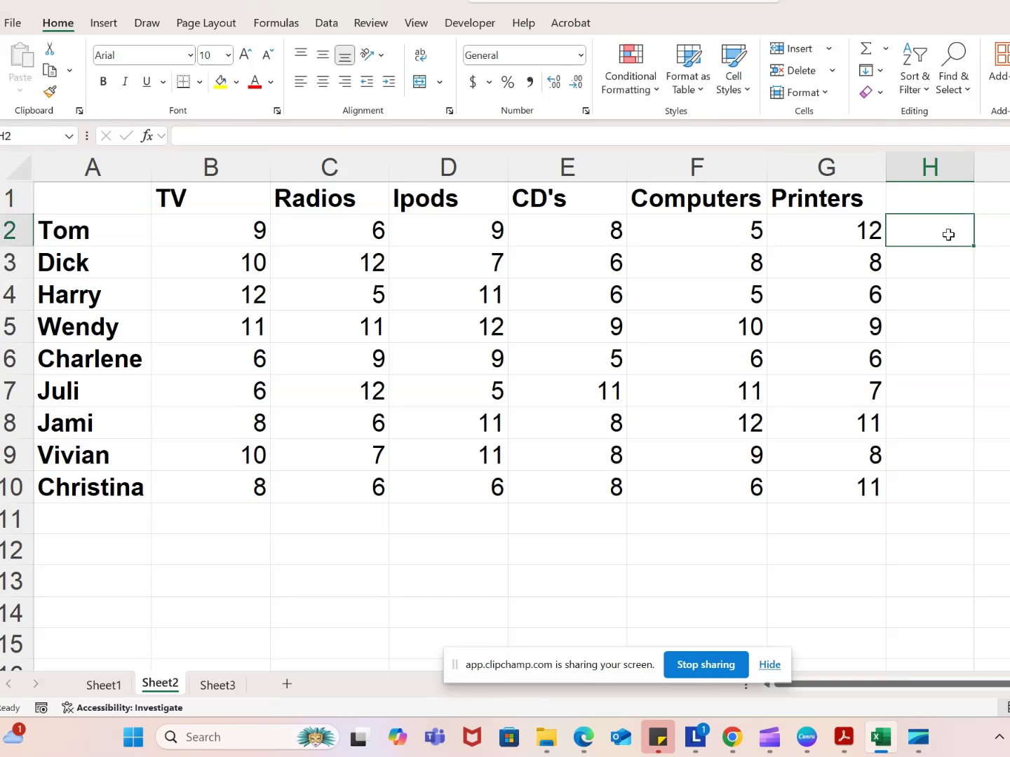
type("=")
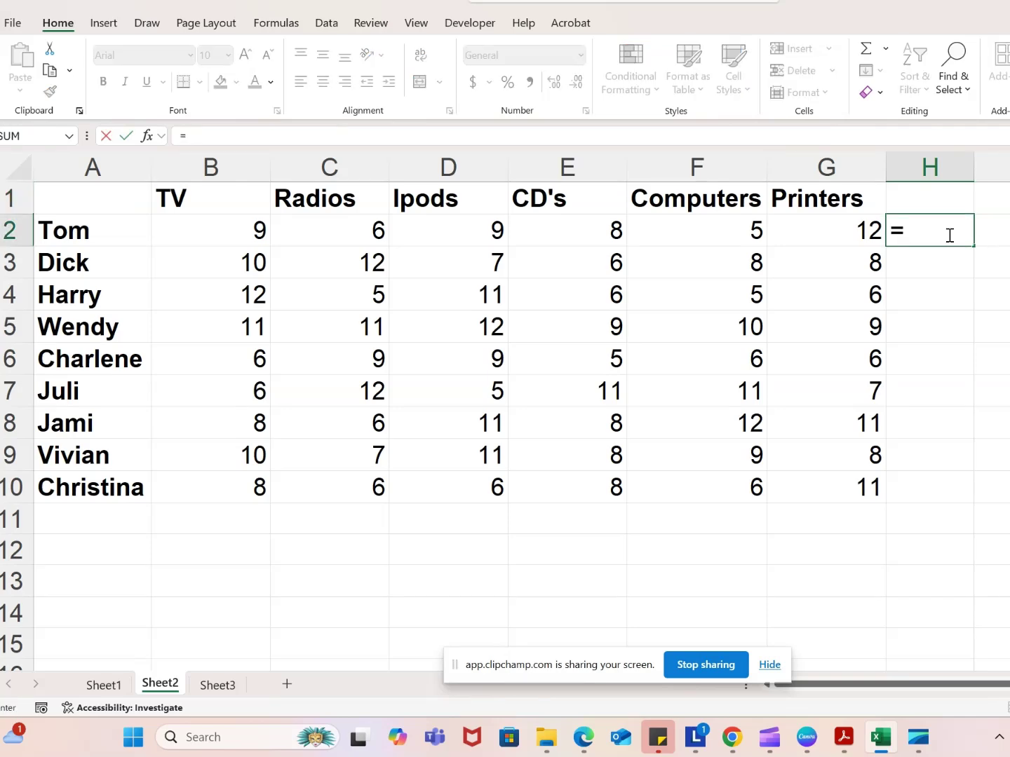
type("sum")
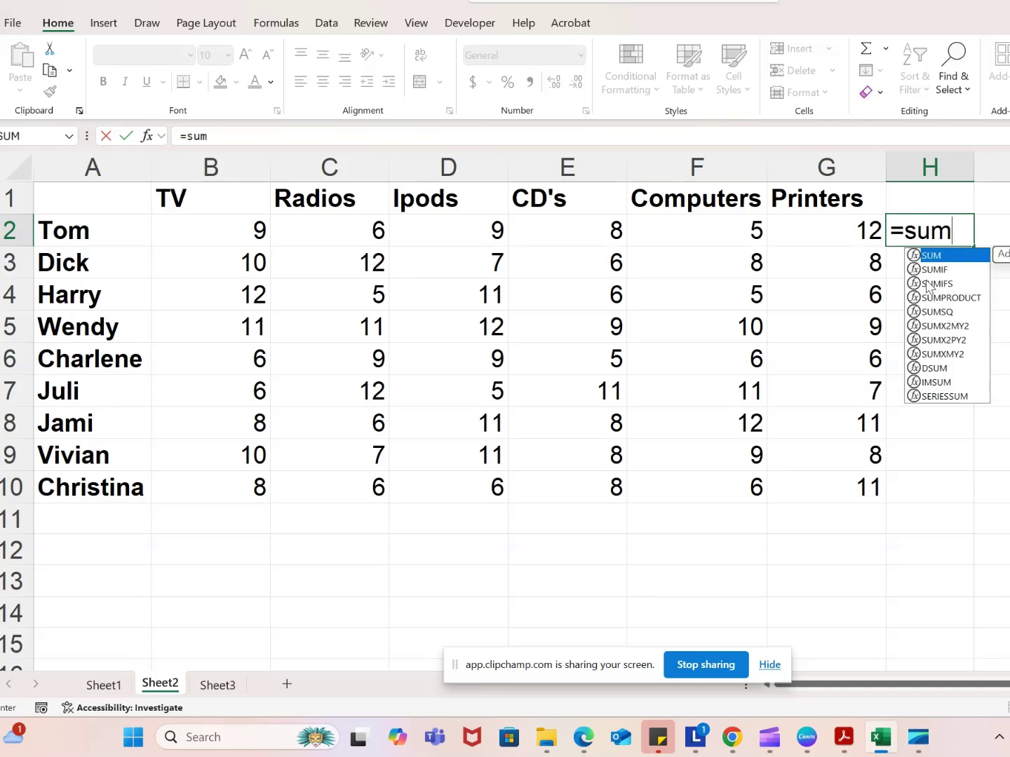
key("Tab")
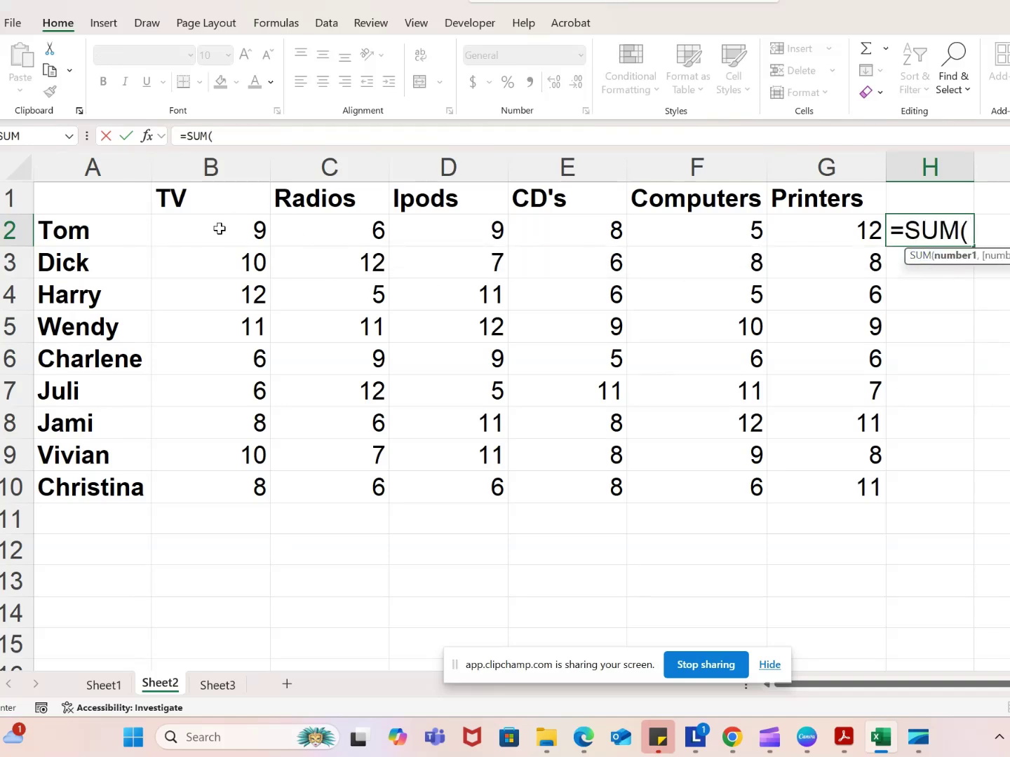
left_click_drag(219, 230, 807, 225)
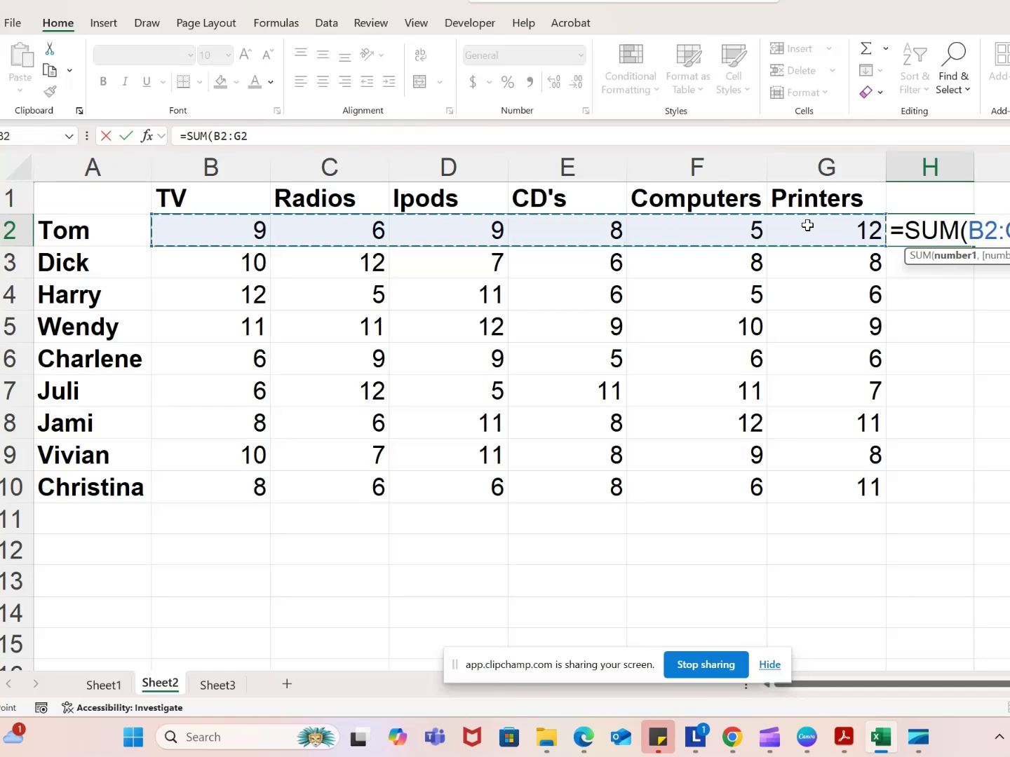
type(")")
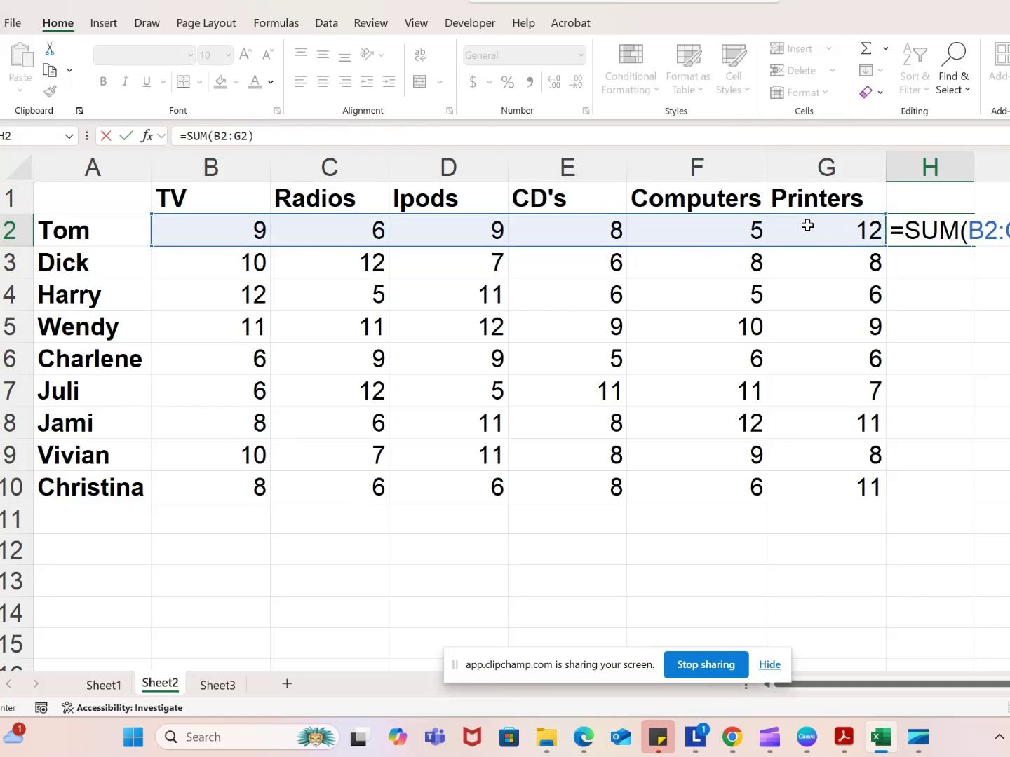
key("Return")
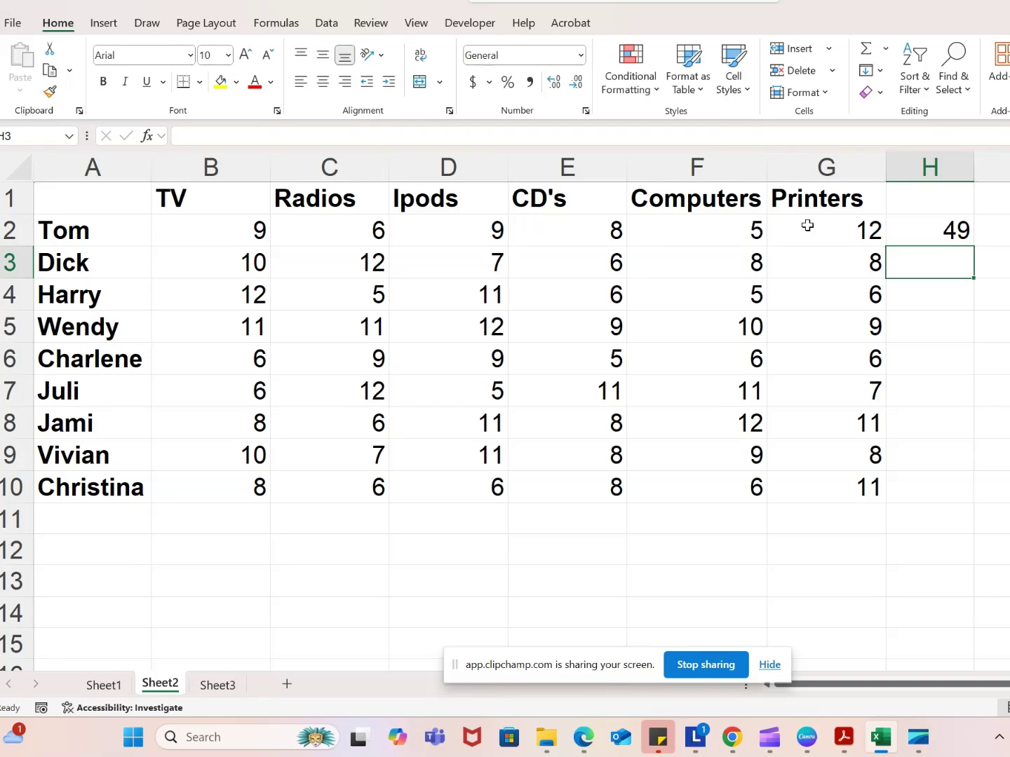
Fill the SUM formula from H2 down to H10 and check the formulas in several of the filled cells
right_click(808, 225)
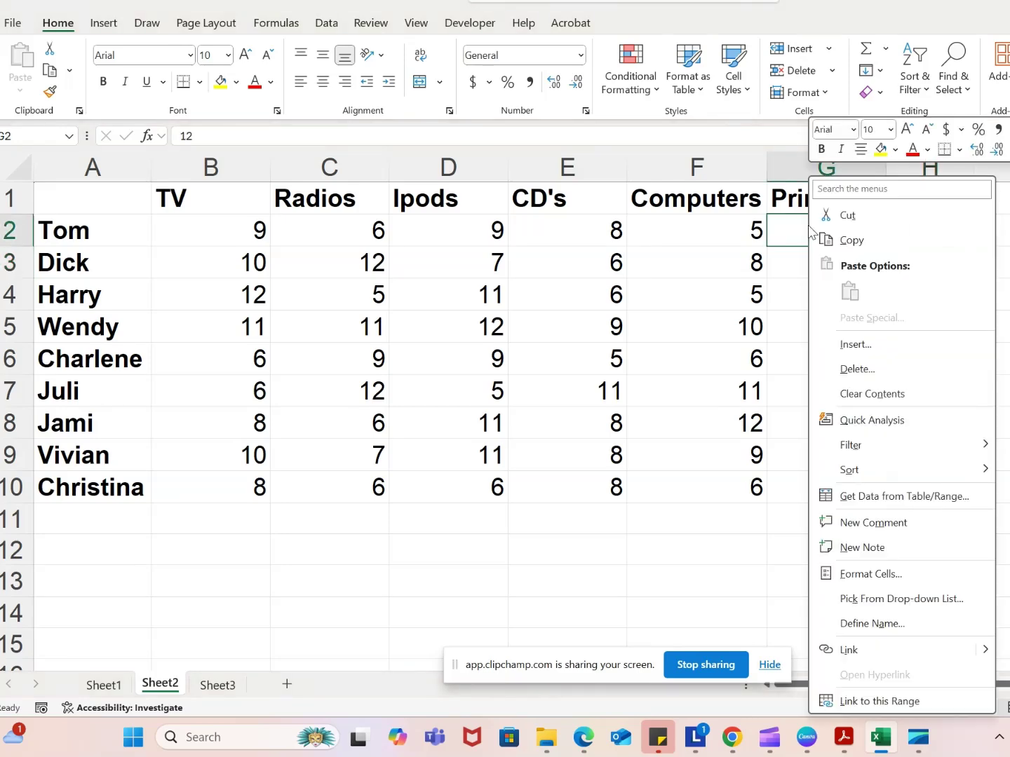
key("Escape")
left_click(945, 254)
left_click(935, 232)
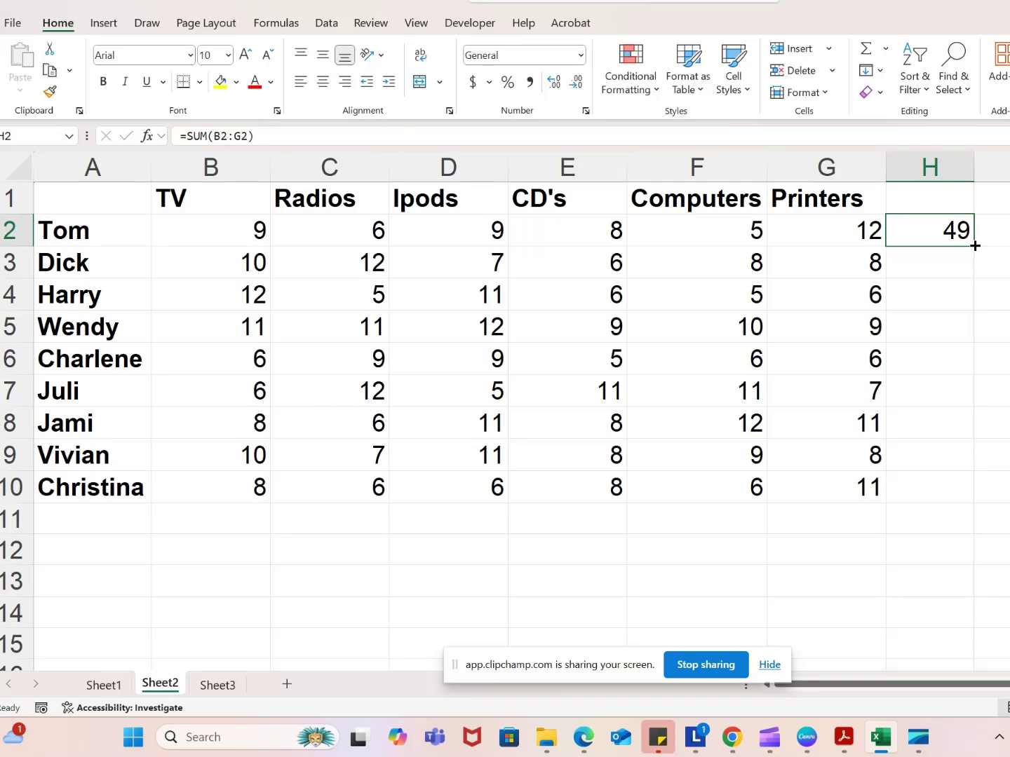
left_click_drag(974, 245, 957, 506)
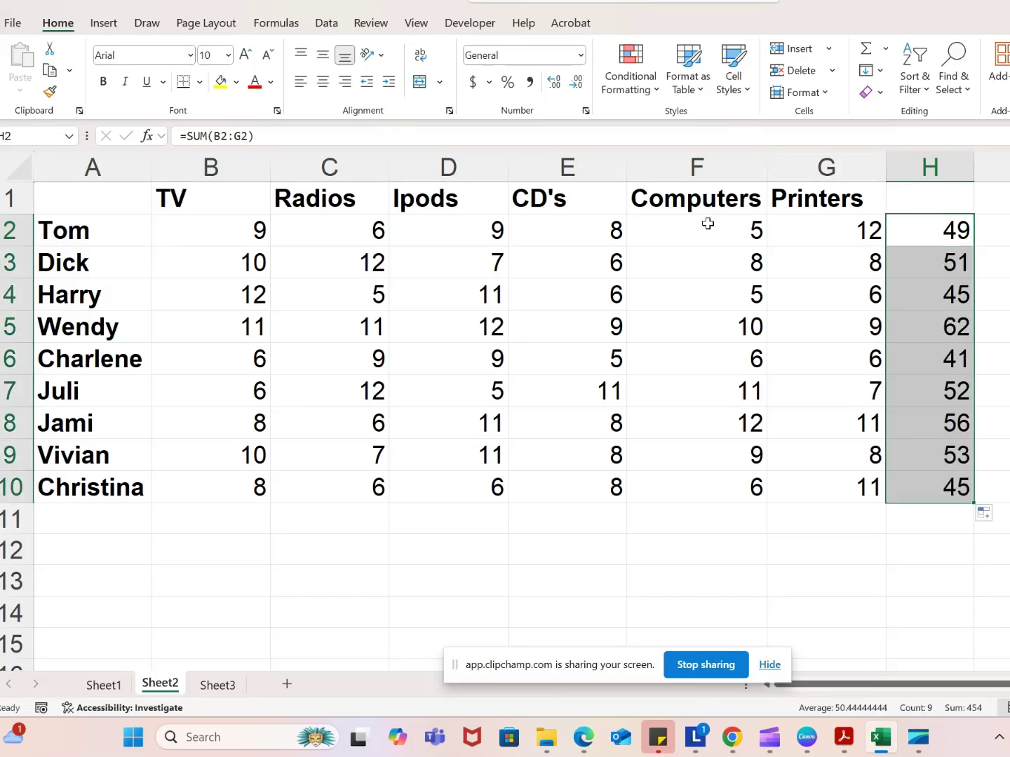
left_click(939, 354)
left_click(930, 425)
left_click(926, 488)
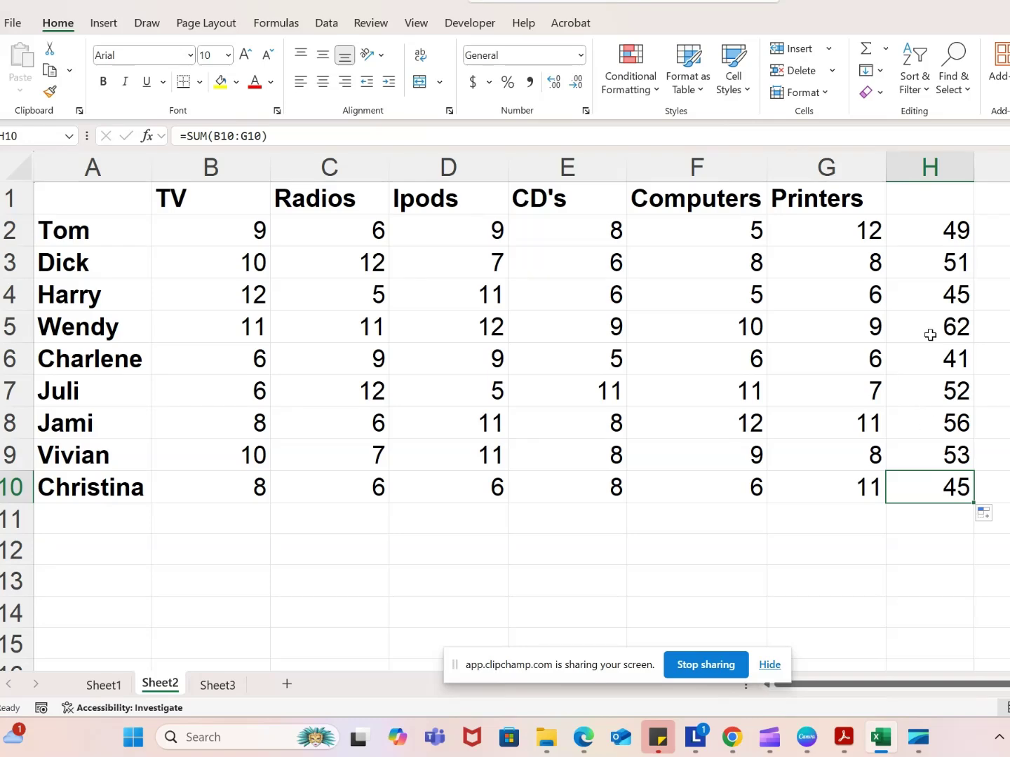
left_click(938, 219)
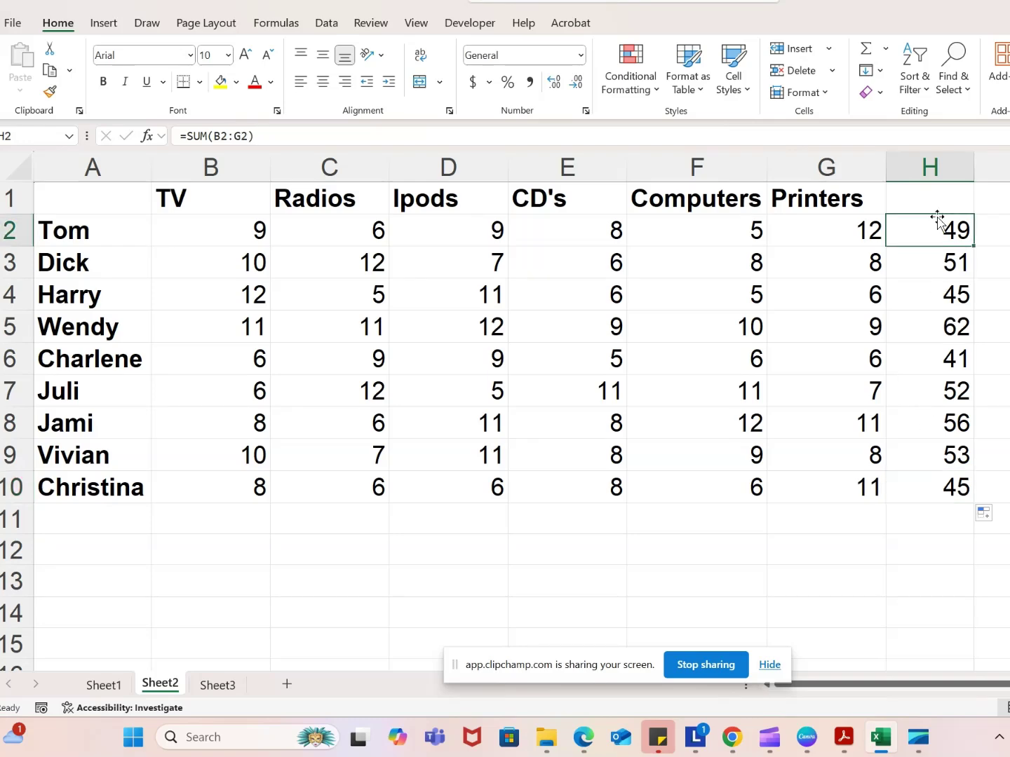
Enter the AVERAGE function in D12 for the Ipods values in D2:D10
left_click(468, 554)
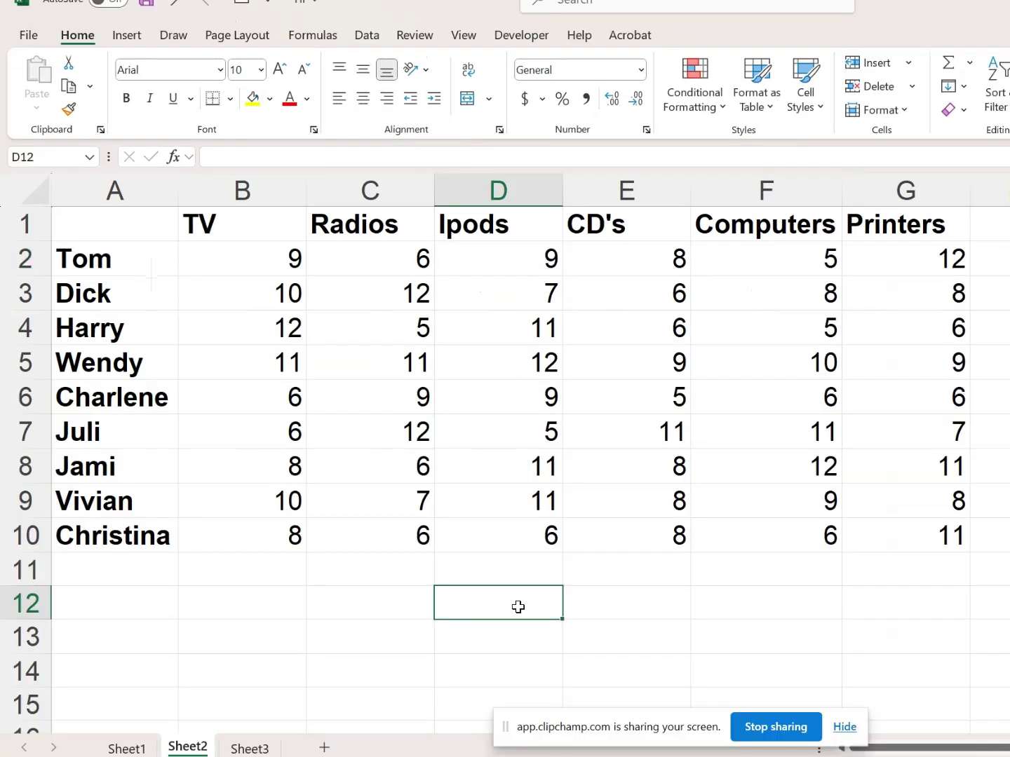
double_click(519, 607)
type("=aver")
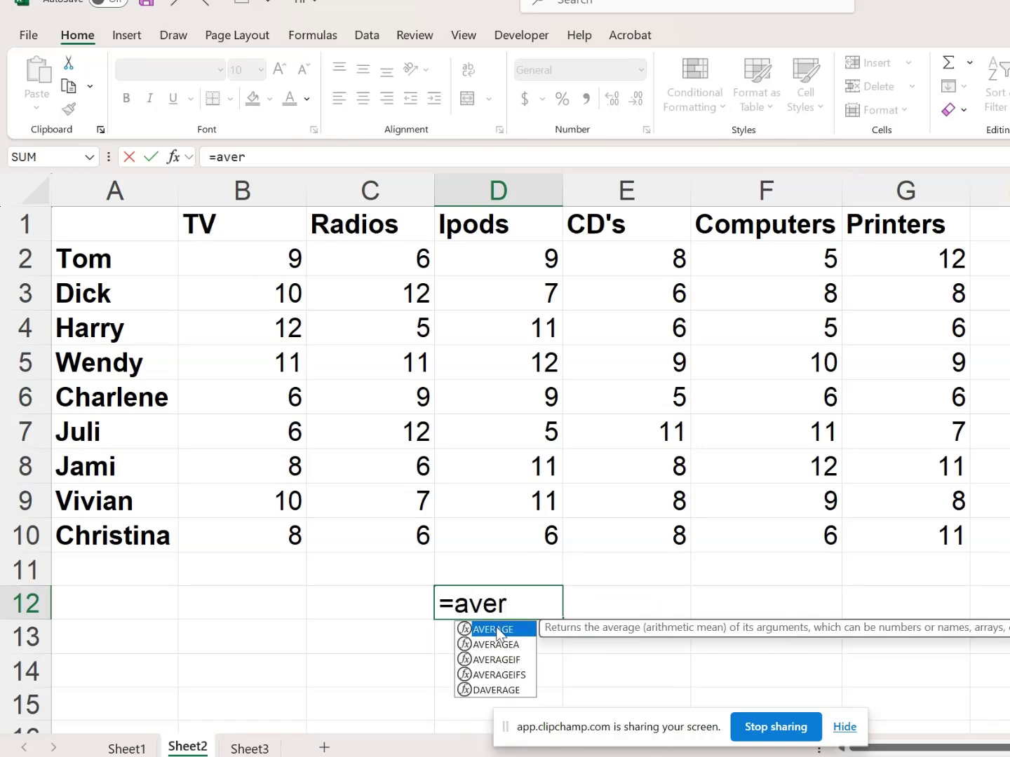
double_click(504, 626)
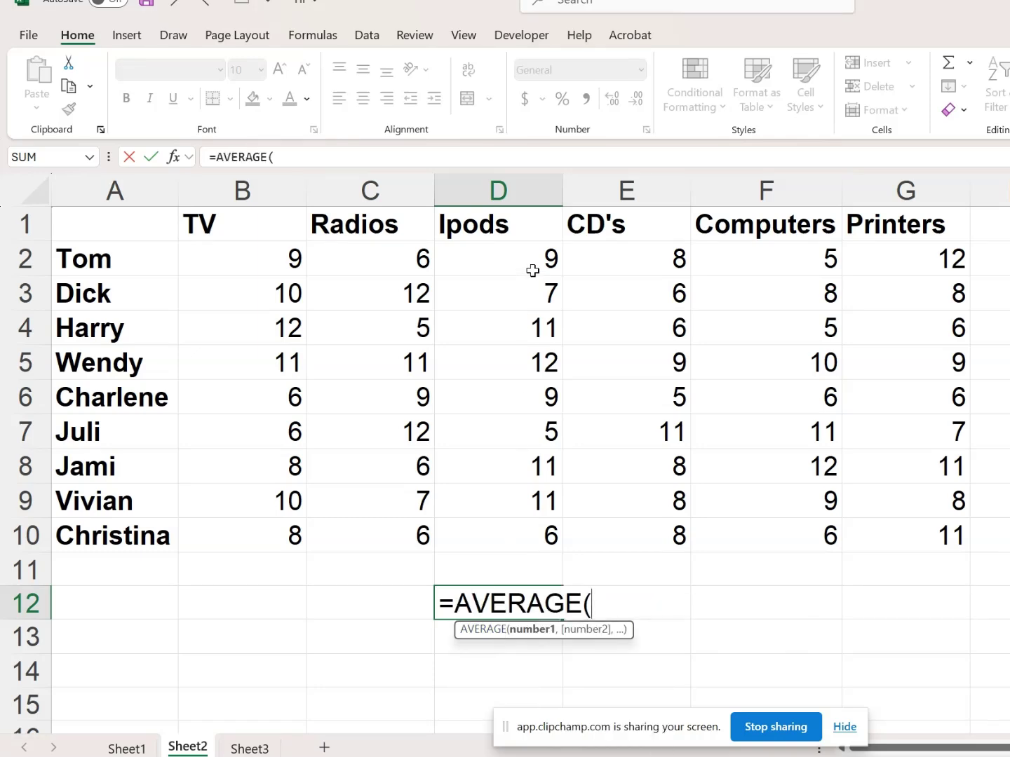
left_click_drag(532, 271, 532, 532)
key("Return")
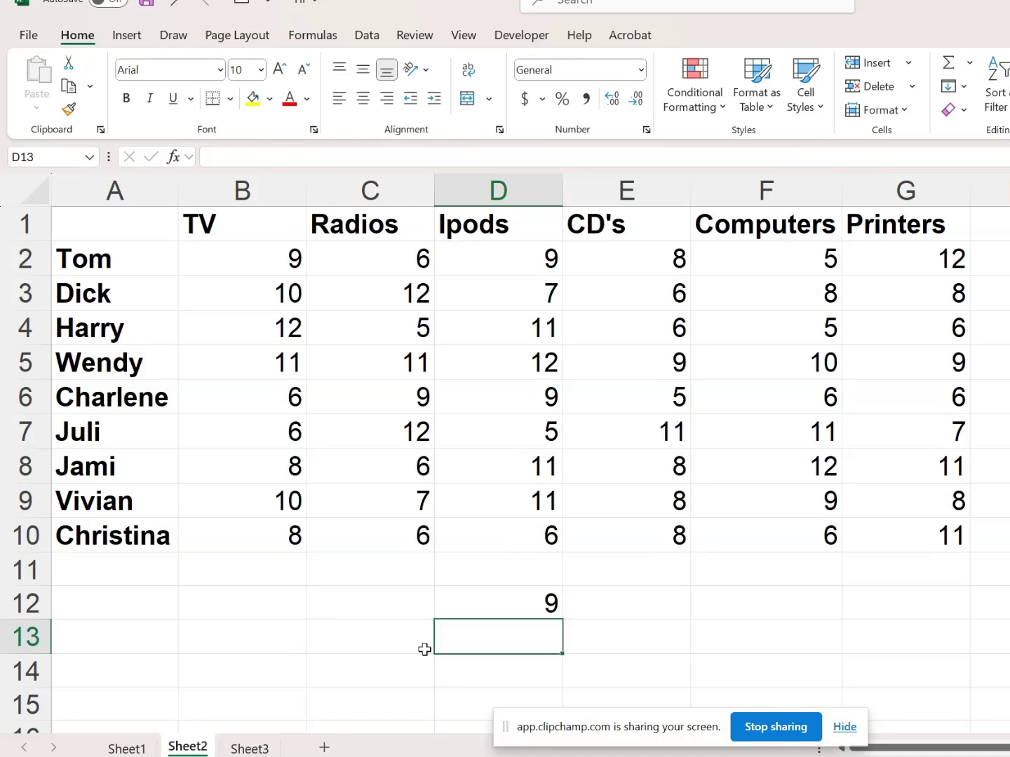
On Sheet1, classify the first employee's experience by entering =IF(C2<20,"Junior","Senior") in D2
left_click(128, 749)
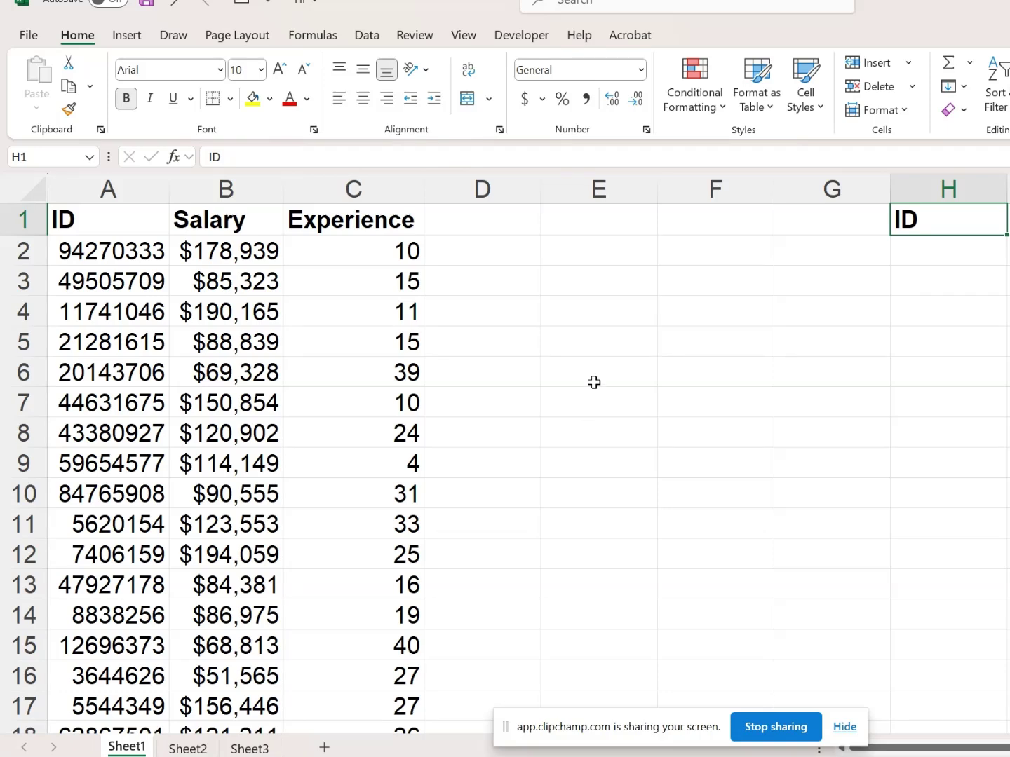
left_click(507, 253)
type("=")
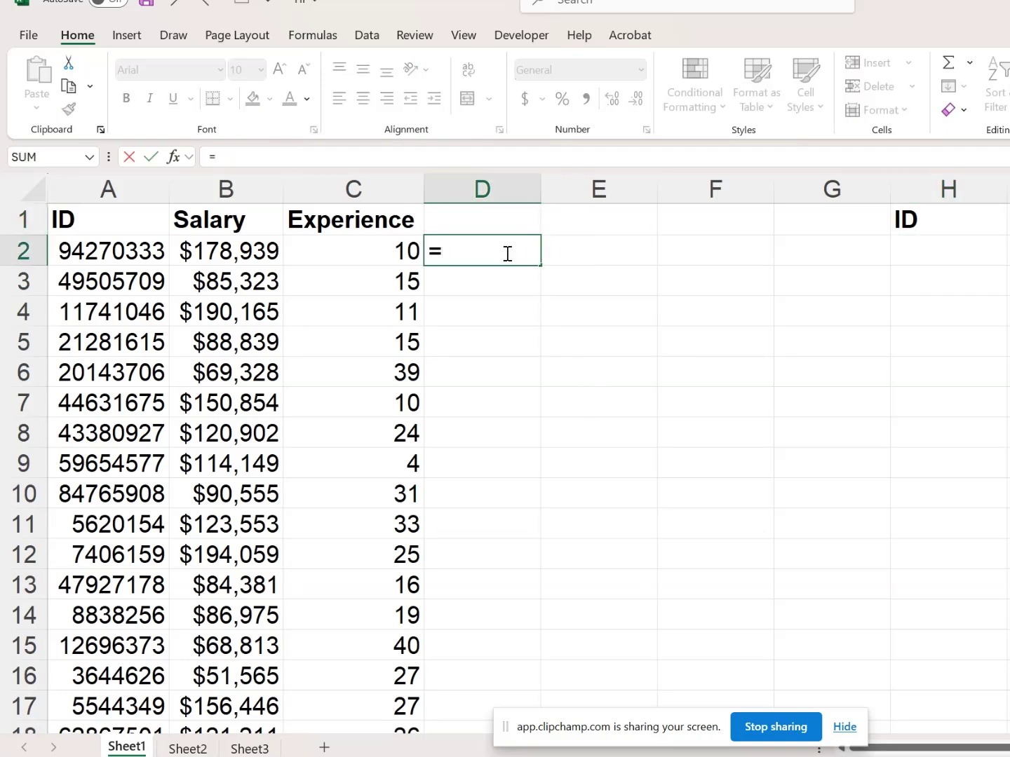
type("if")
double_click(493, 274)
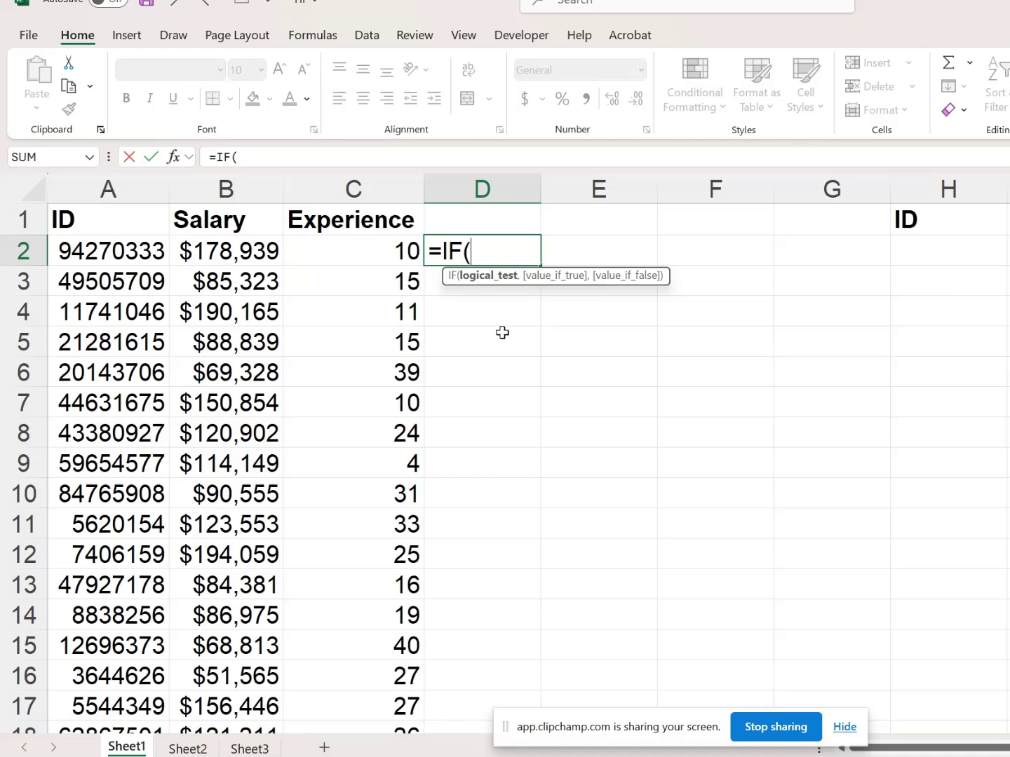
left_click(368, 251)
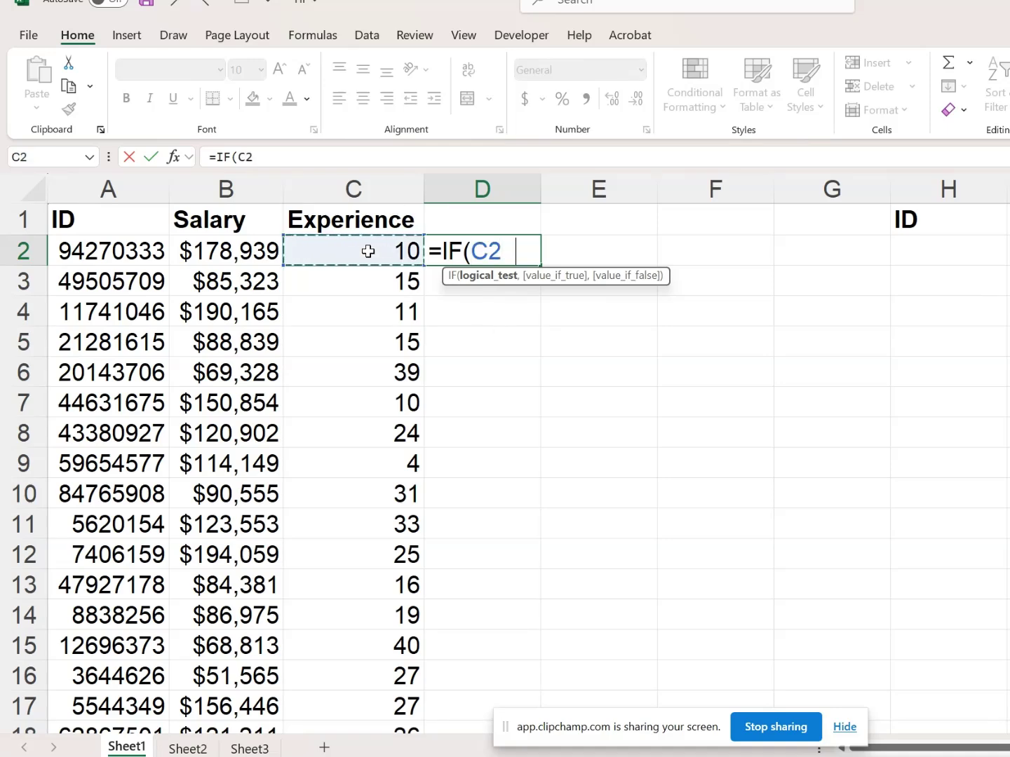
type("<20")
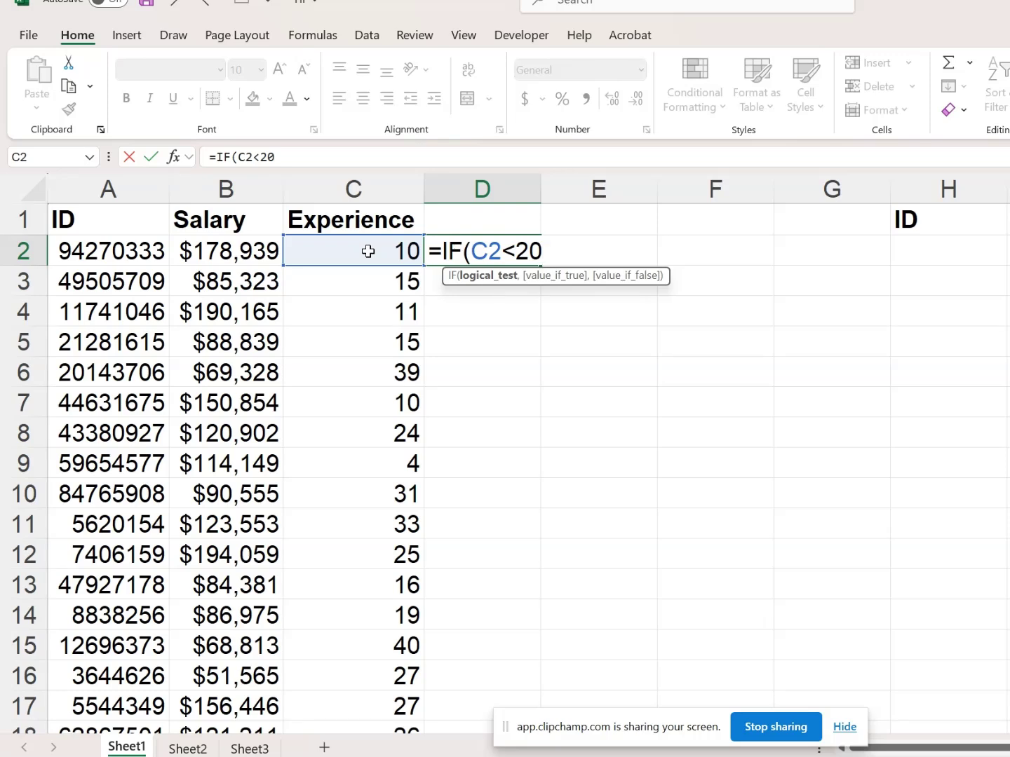
type(",\"")
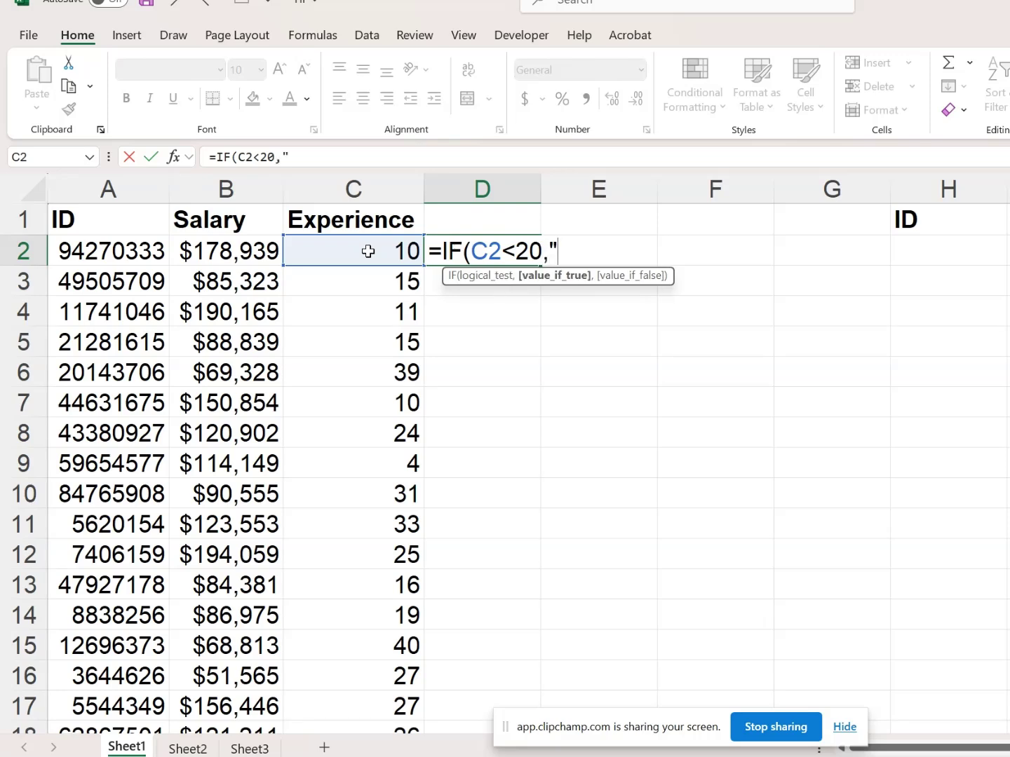
type("Juni")
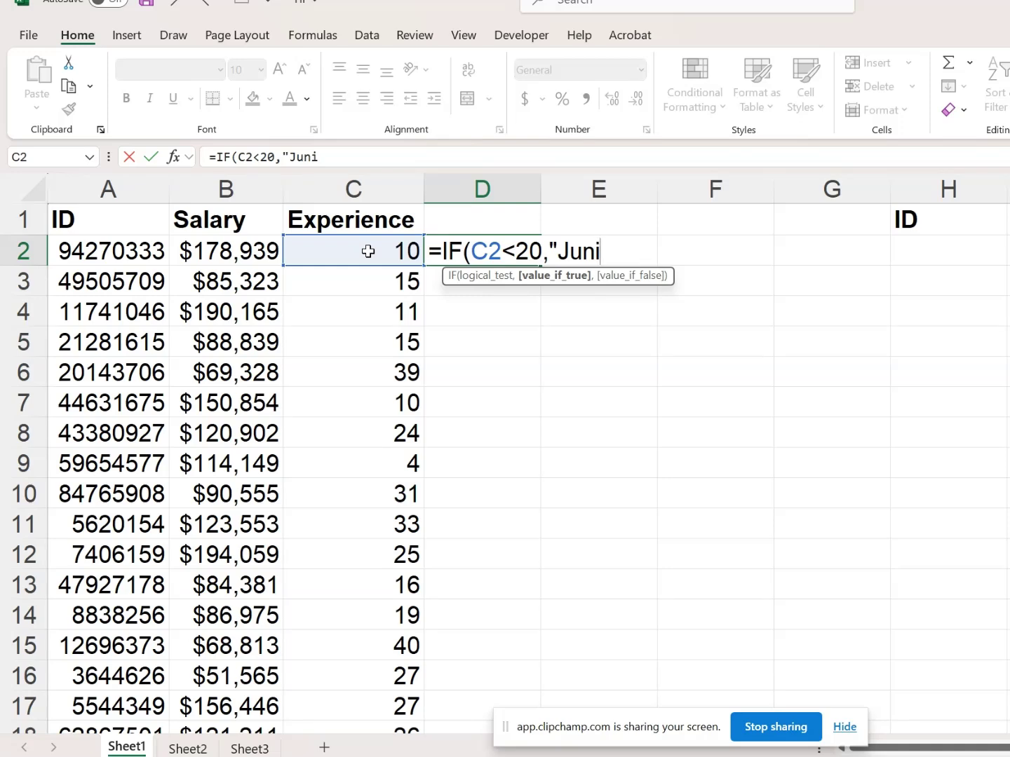
type("or\",")
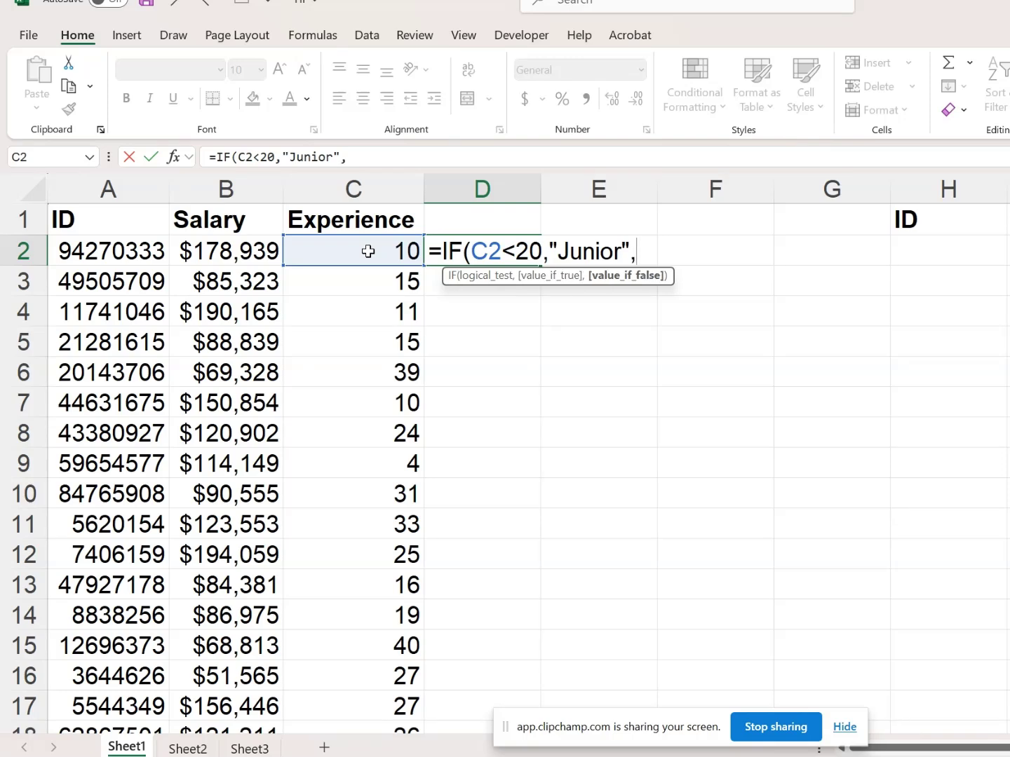
type("Senio")
type("r\"")
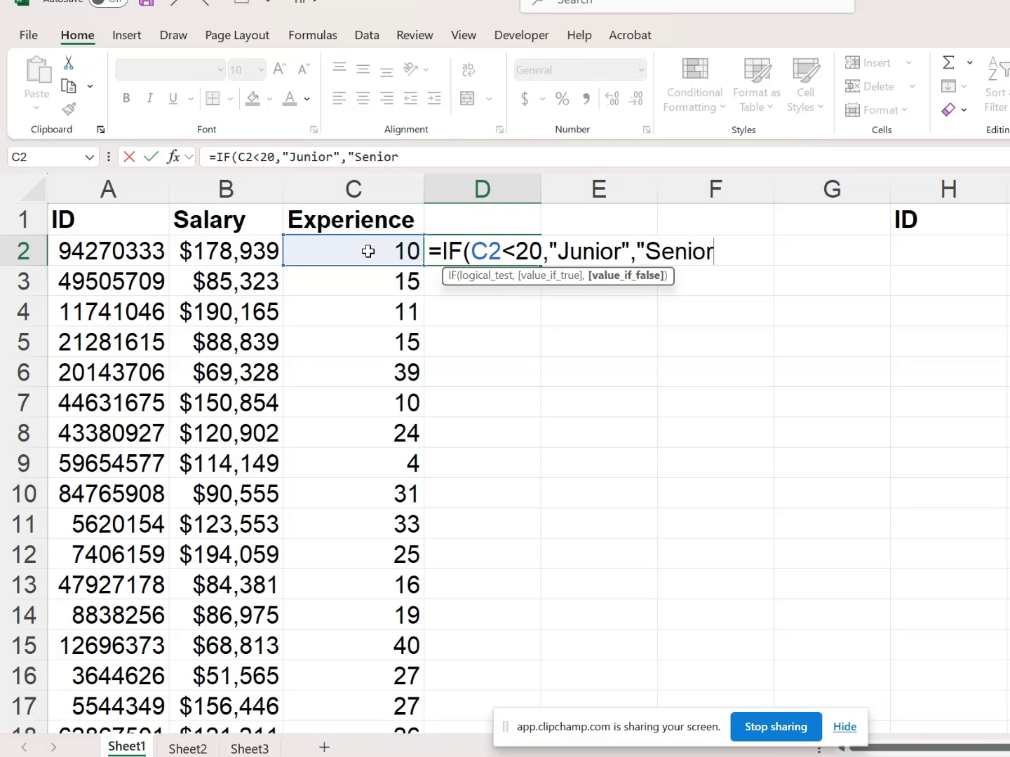
type(")")
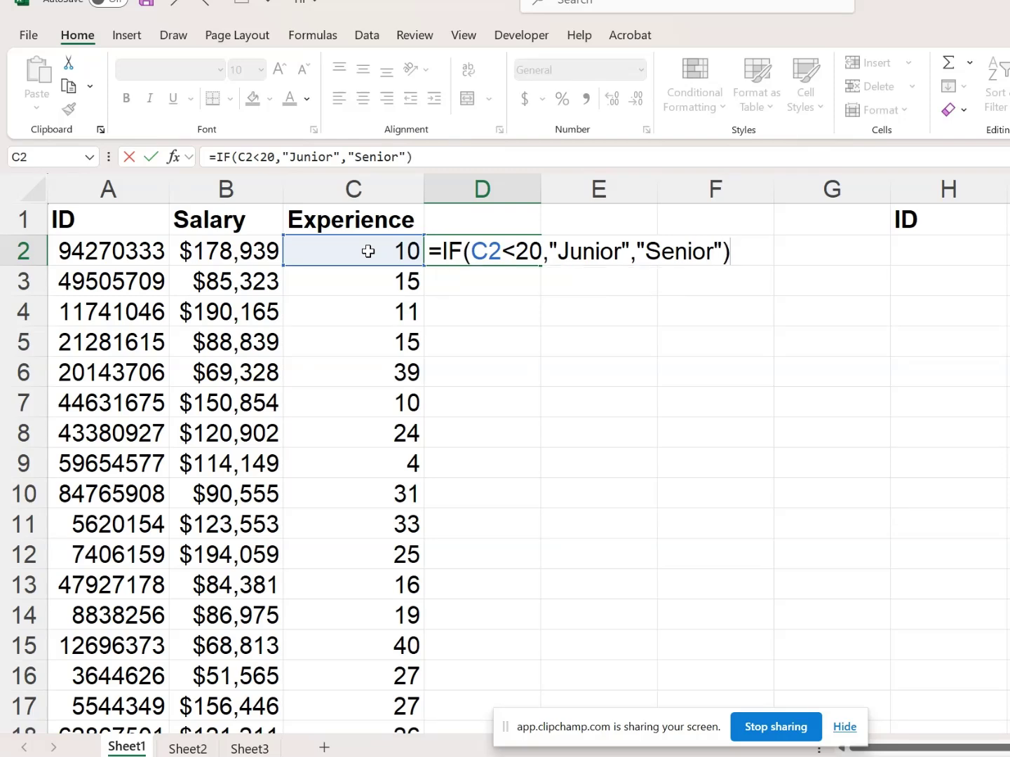
key("Return")
Fill the IF formula from D2 down to D21 and check the formulas in several of the filled cells
left_click(481, 251)
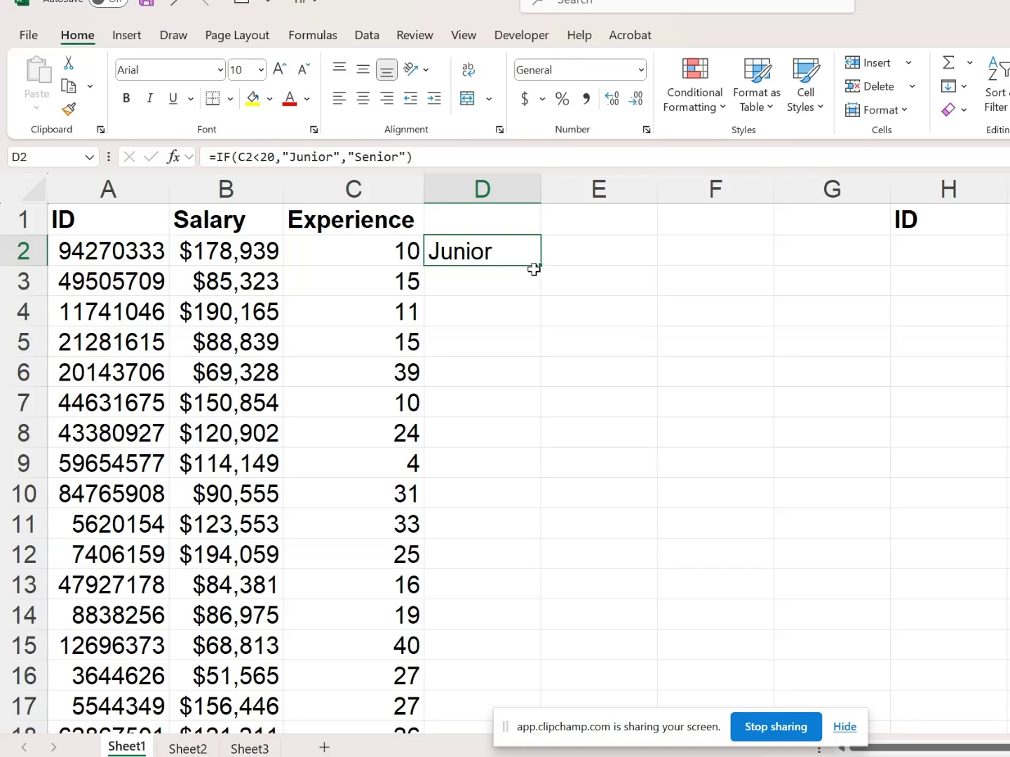
left_click_drag(541, 269, 526, 683)
scroll(484, 490, "up", 2)
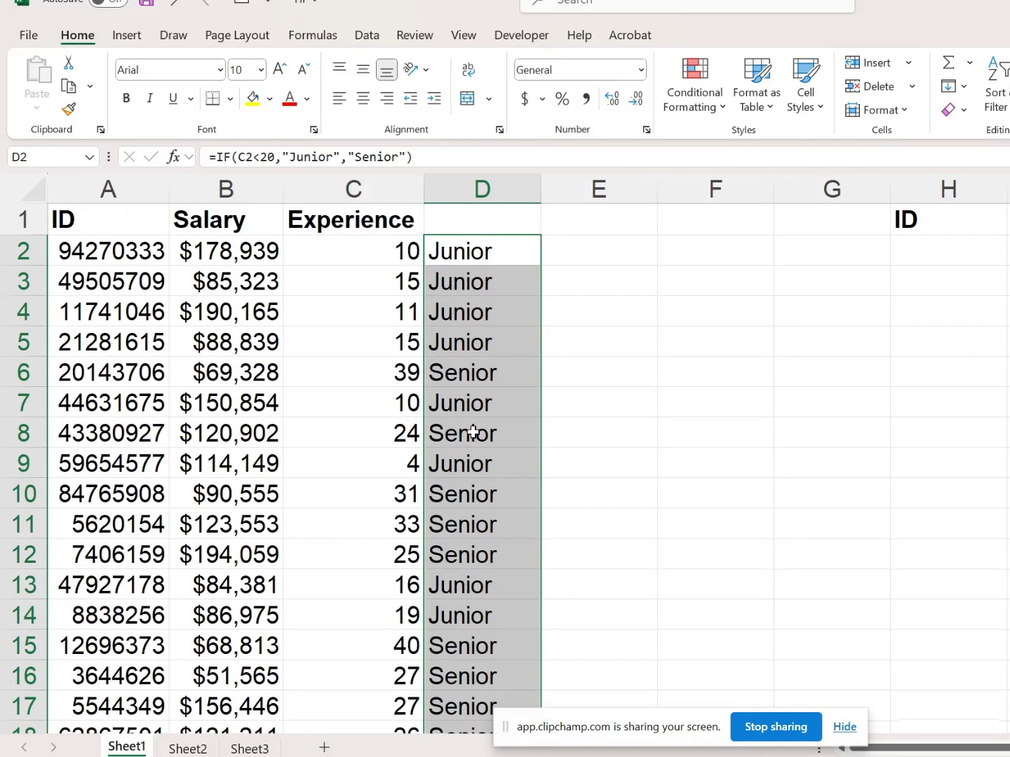
left_click(491, 343)
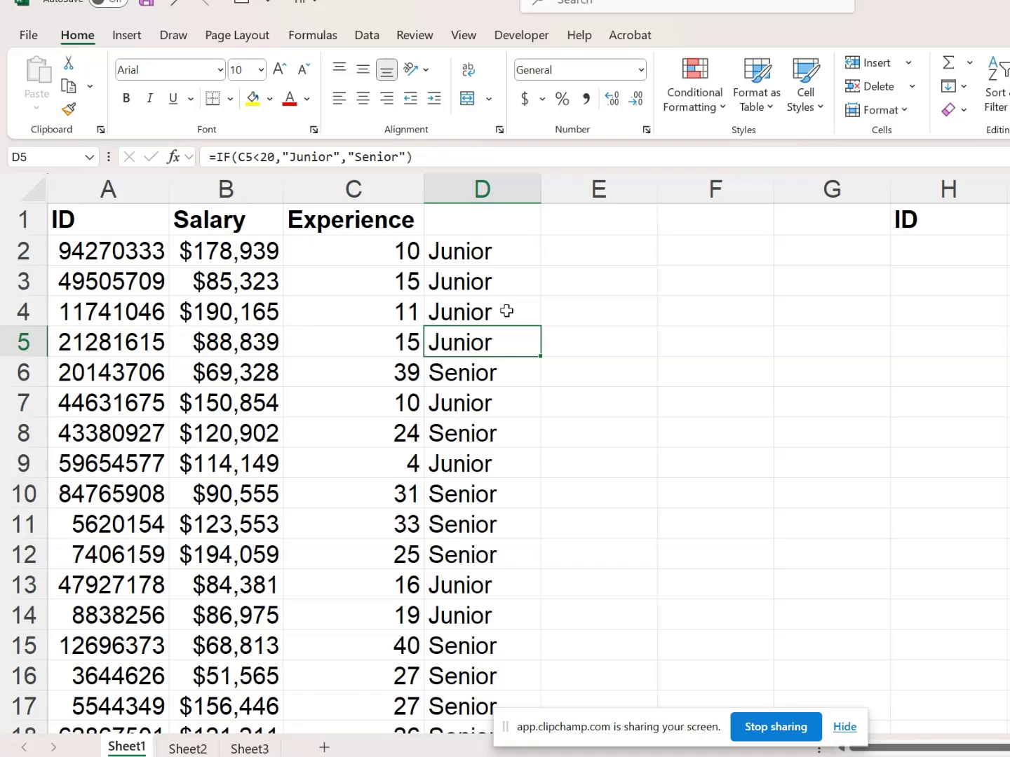
left_click(467, 371)
left_click(463, 403)
left_click(470, 431)
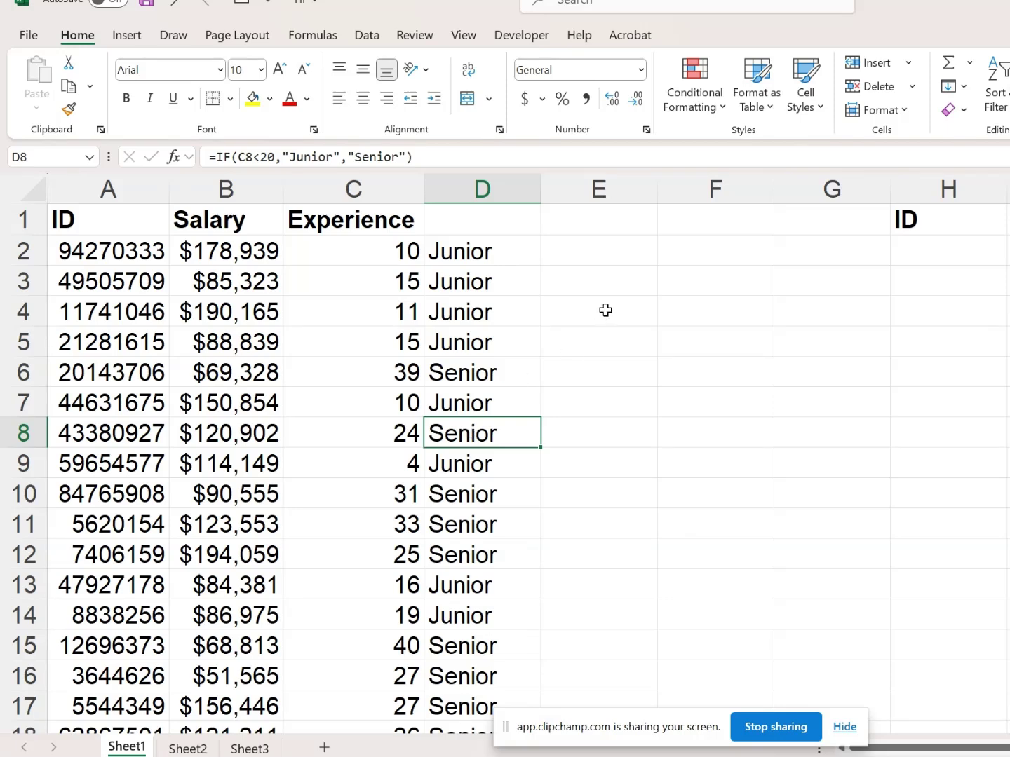
left_click(597, 257)
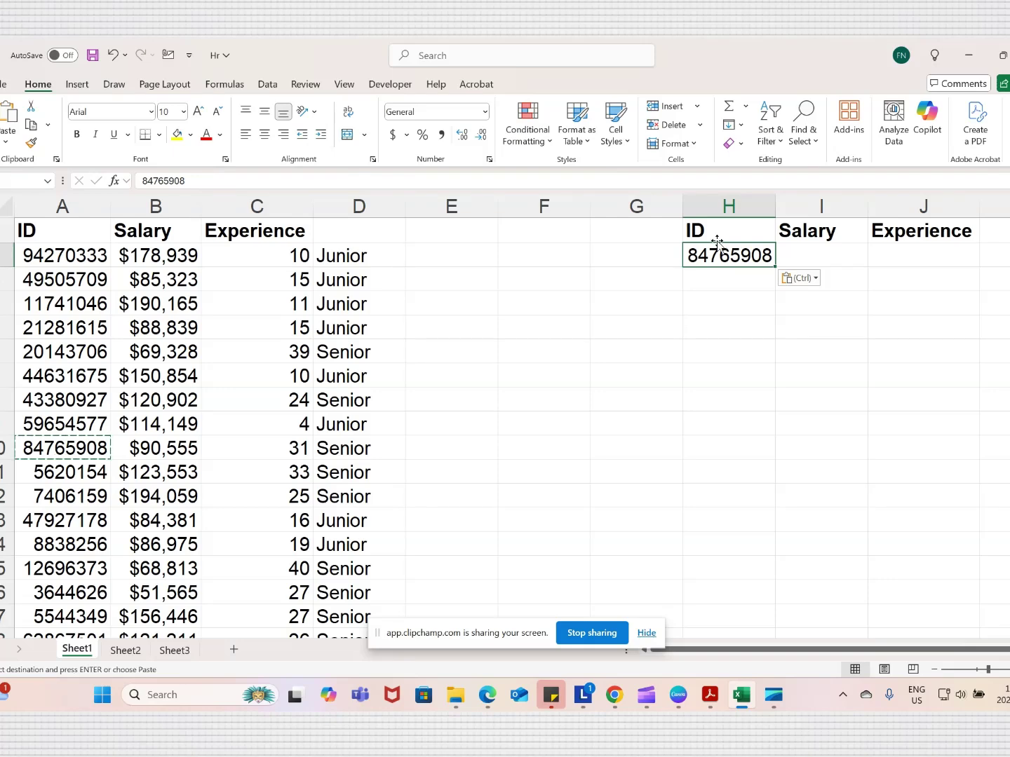
left_click(655, 220)
left_click(723, 226)
double_click(727, 225)
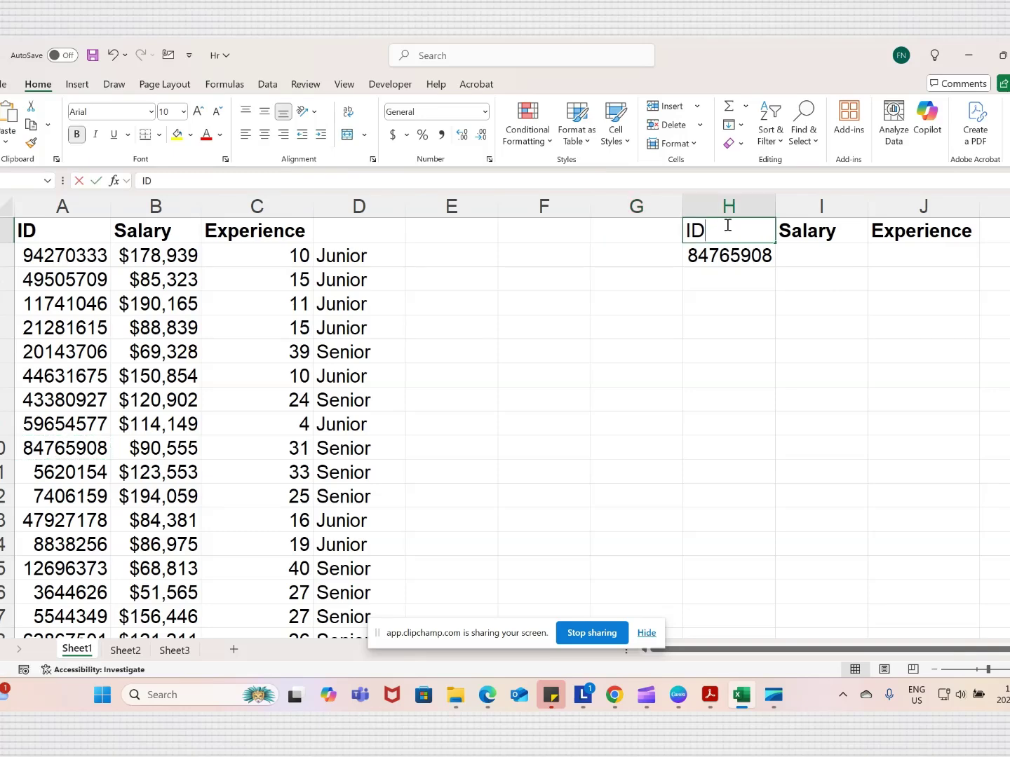
key("Escape")
left_click(728, 255)
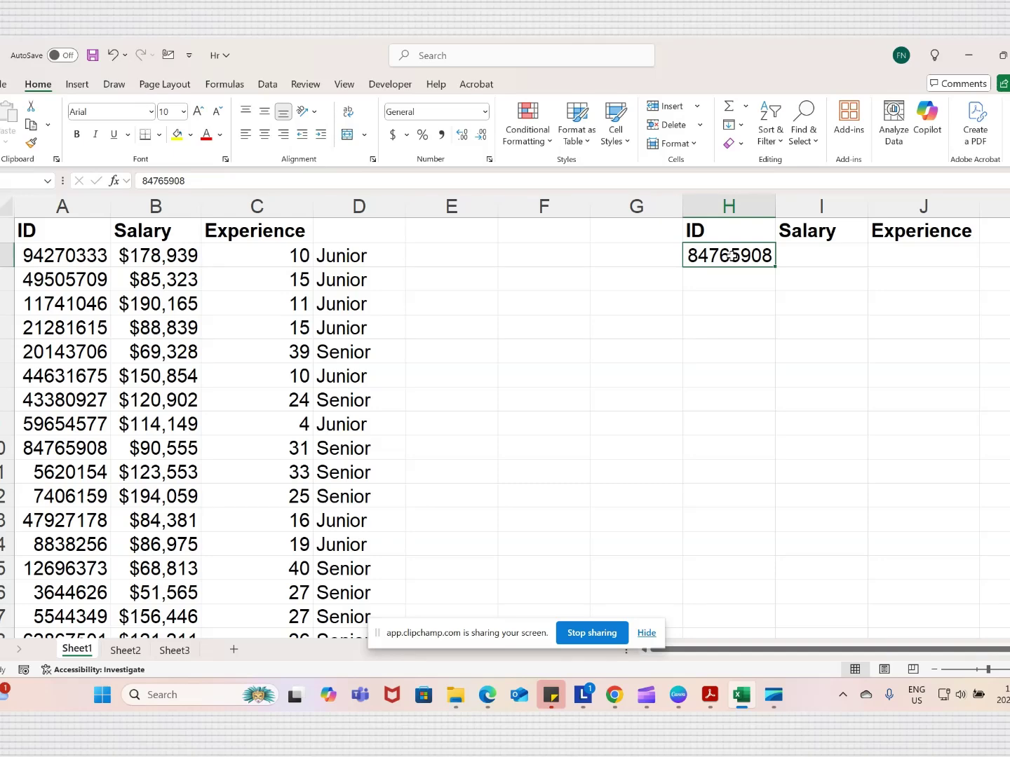
left_click(817, 257)
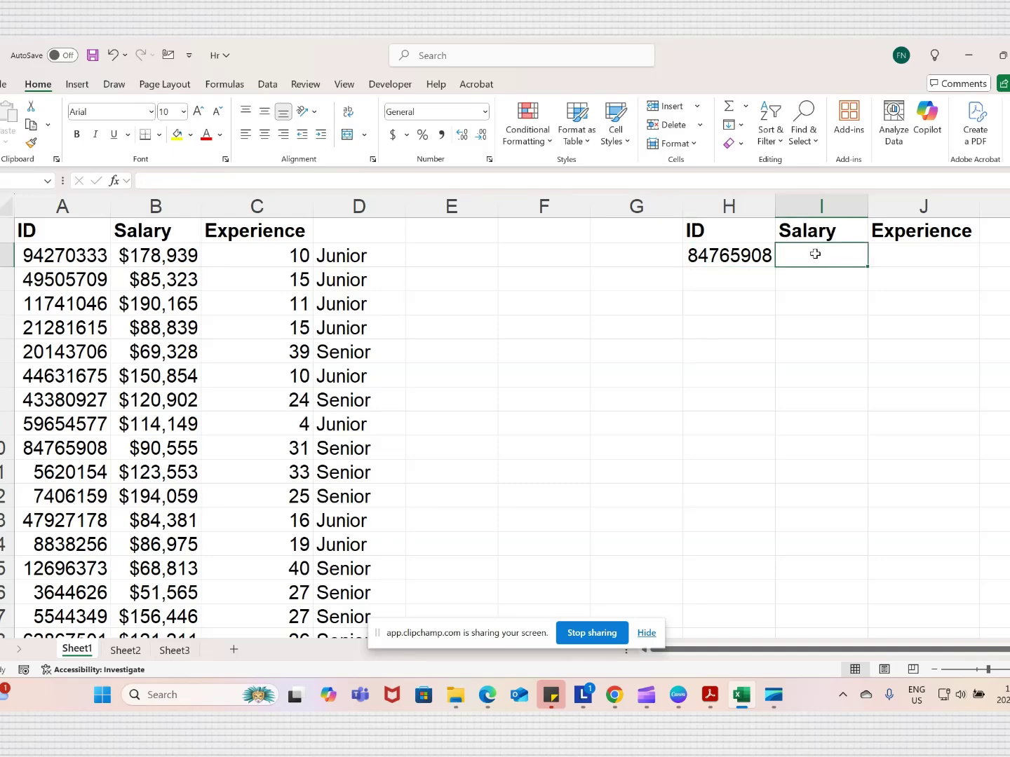
left_click(709, 258)
Look up the salary for the ID in H2 by entering =VLOOKUP(H2,A1:B21,2,0) in I2, and apply the dollar Accounting format to that cell
left_click(804, 254)
type("=")
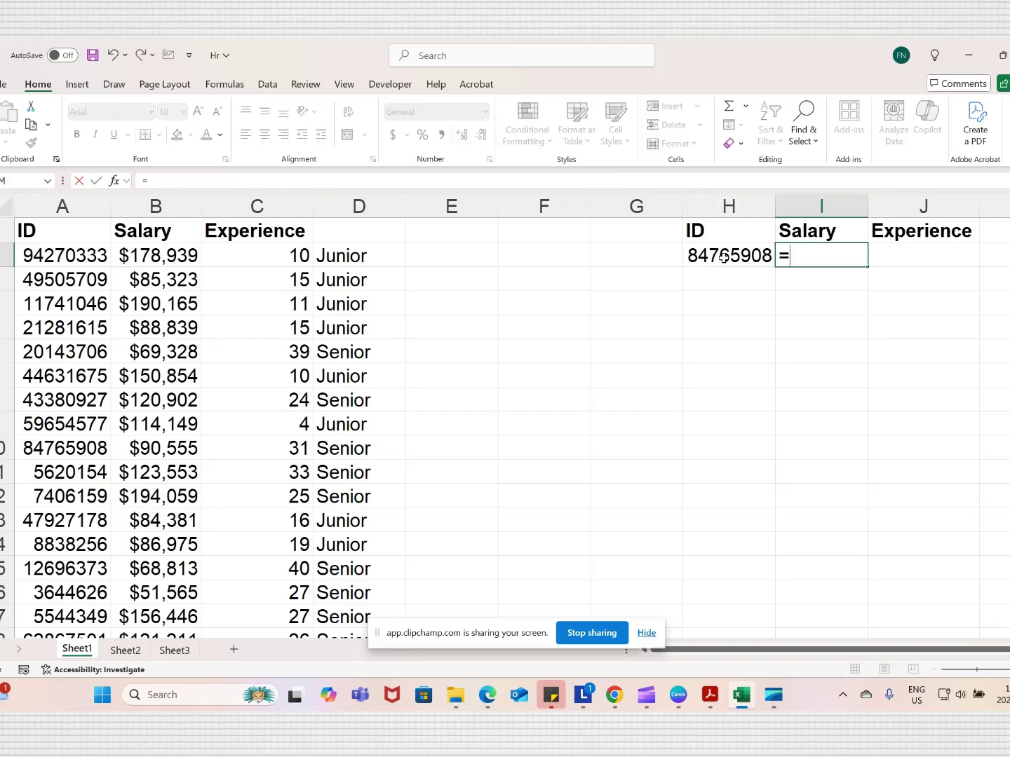
type("vl")
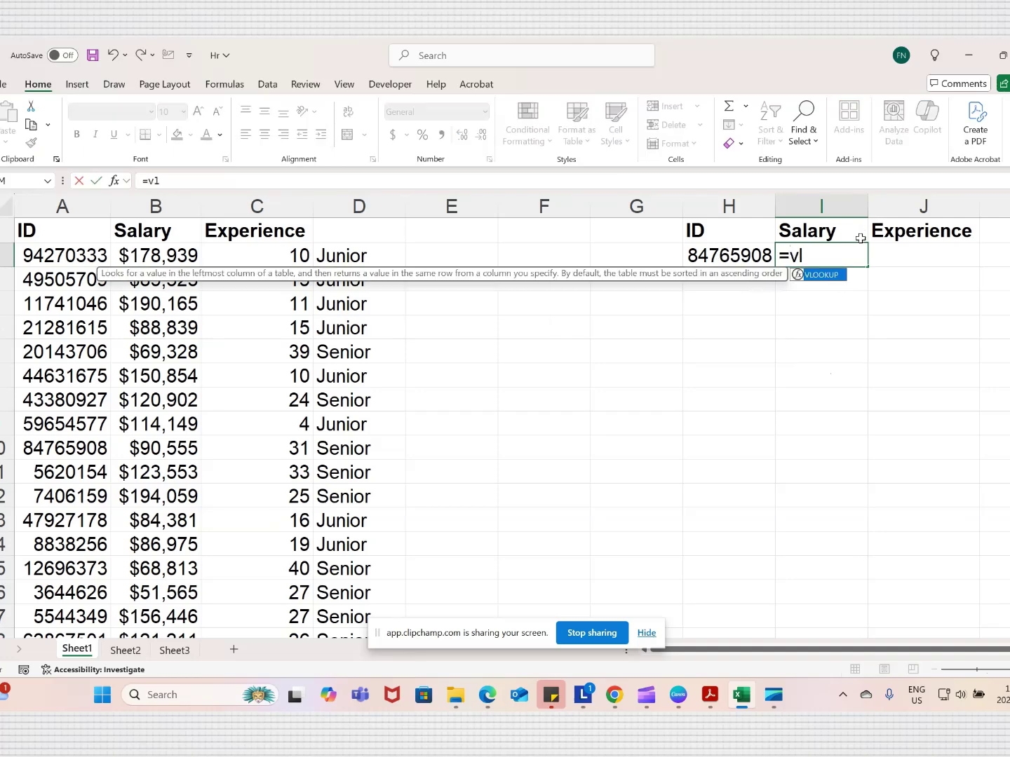
double_click(827, 280)
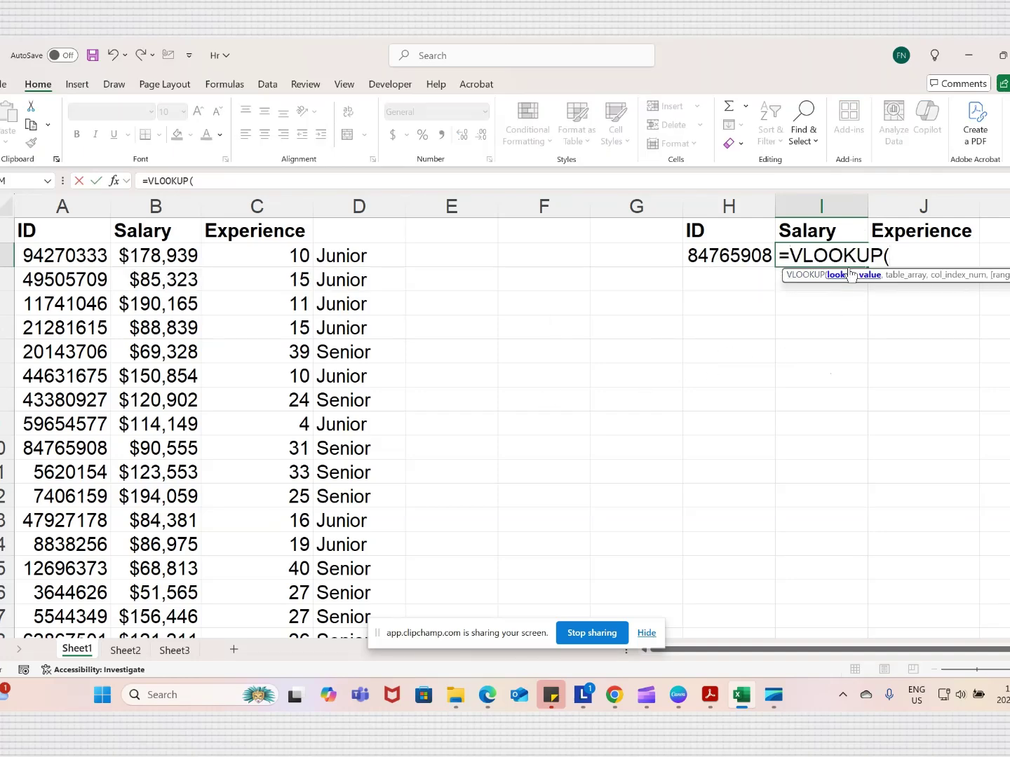
left_click(704, 256)
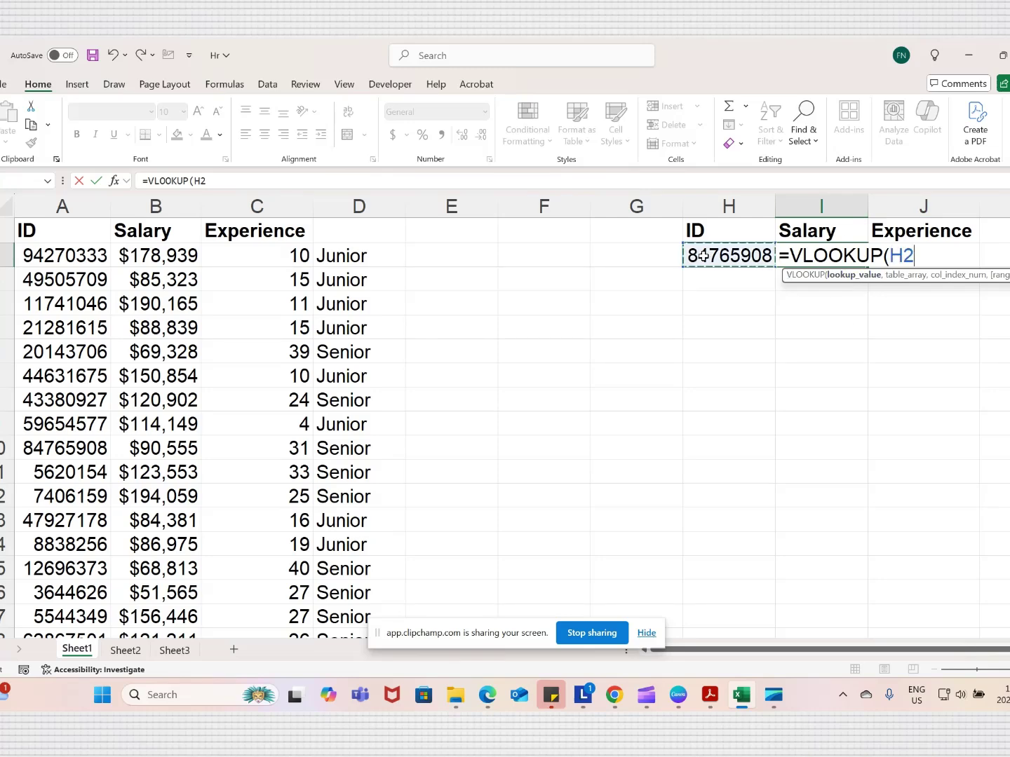
type(",")
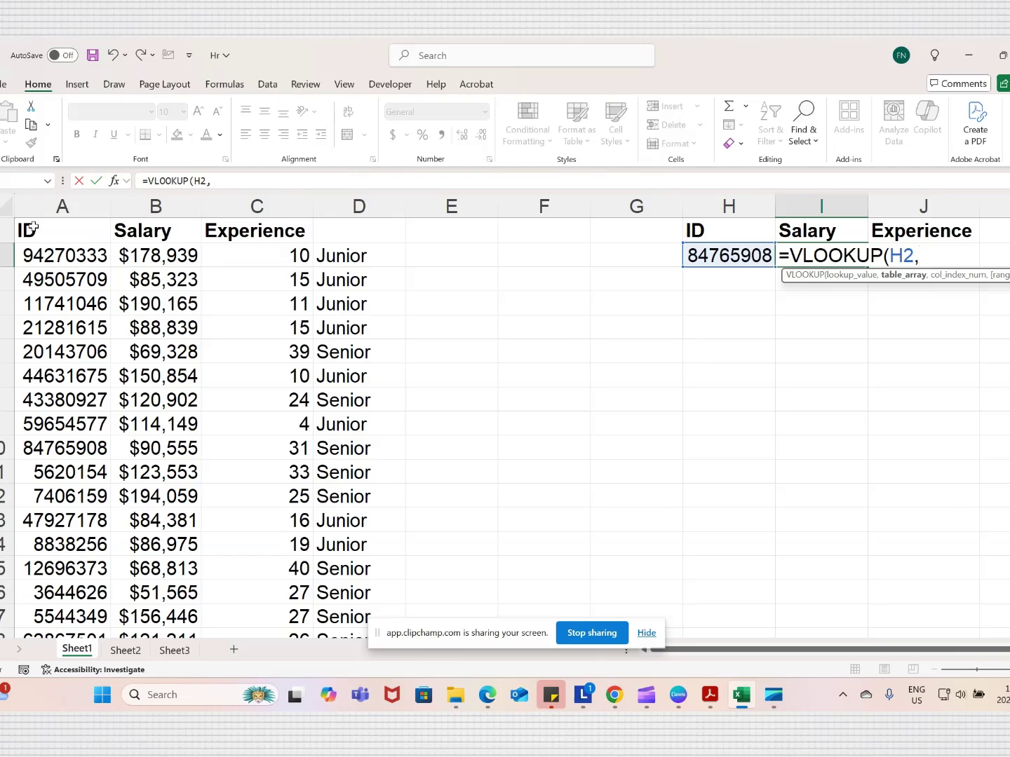
left_click_drag(31, 227, 177, 592)
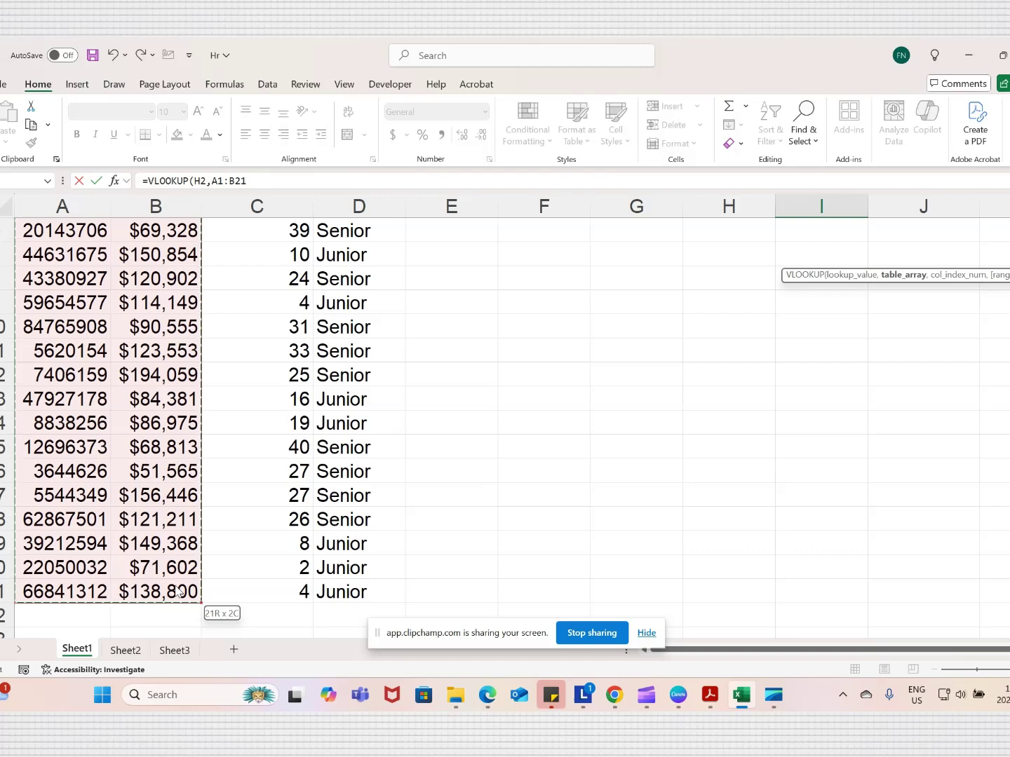
left_click_drag(178, 593, 177, 592)
scroll(504, 394, "up", 2)
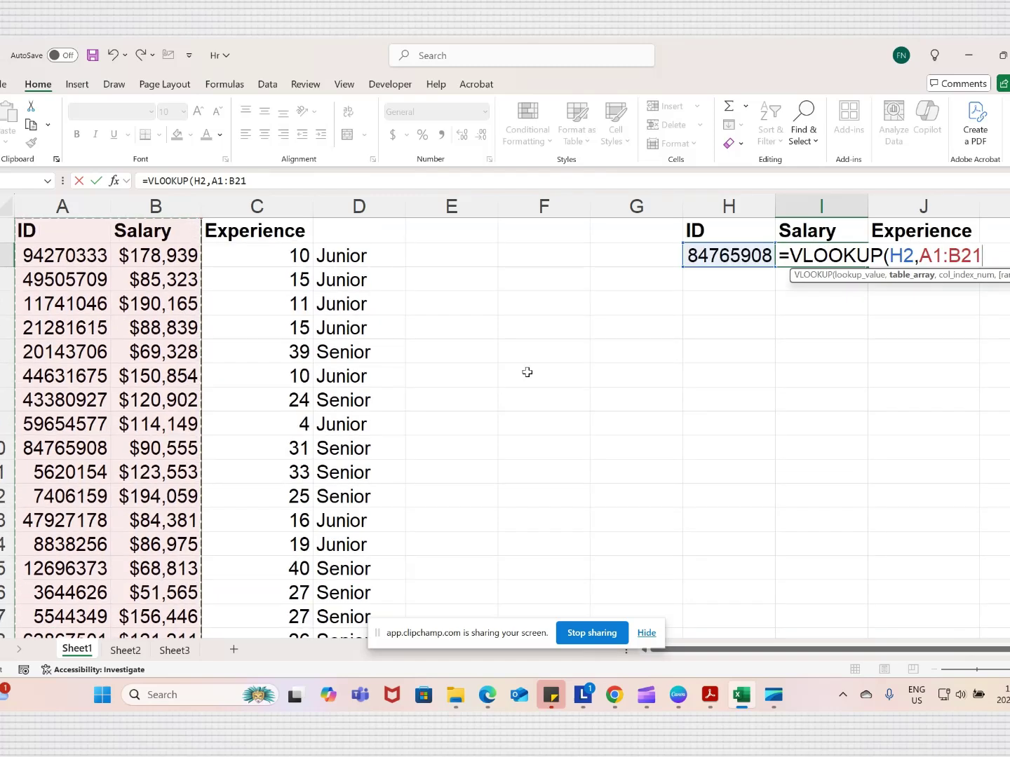
type(",2")
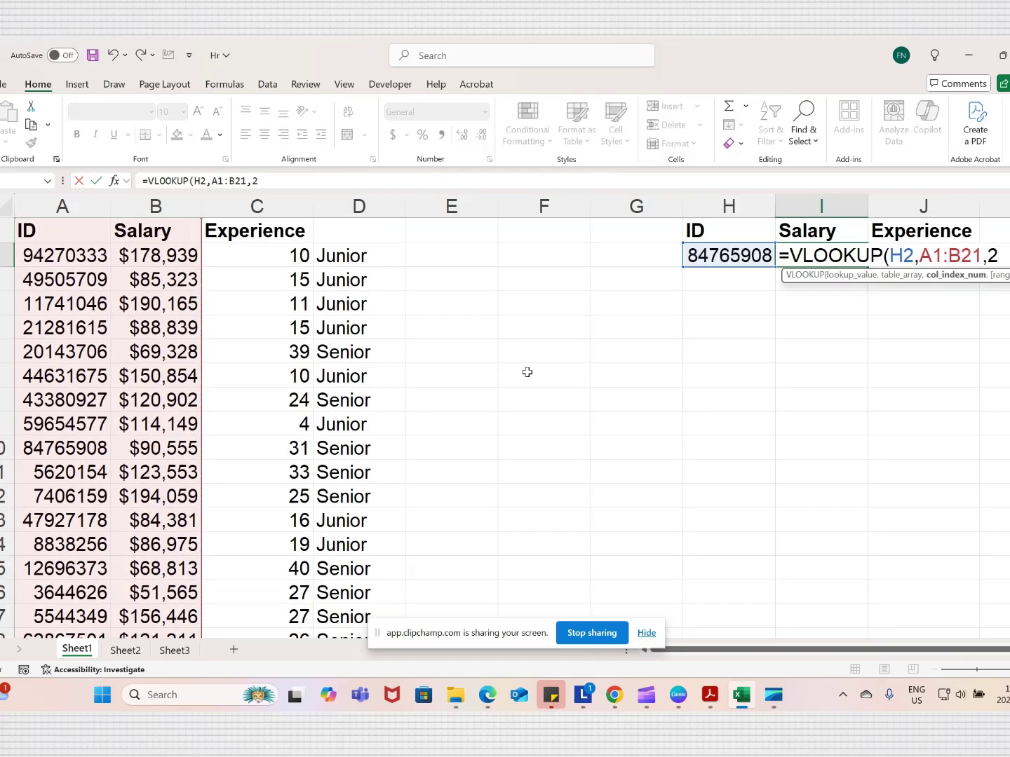
type(",0)")
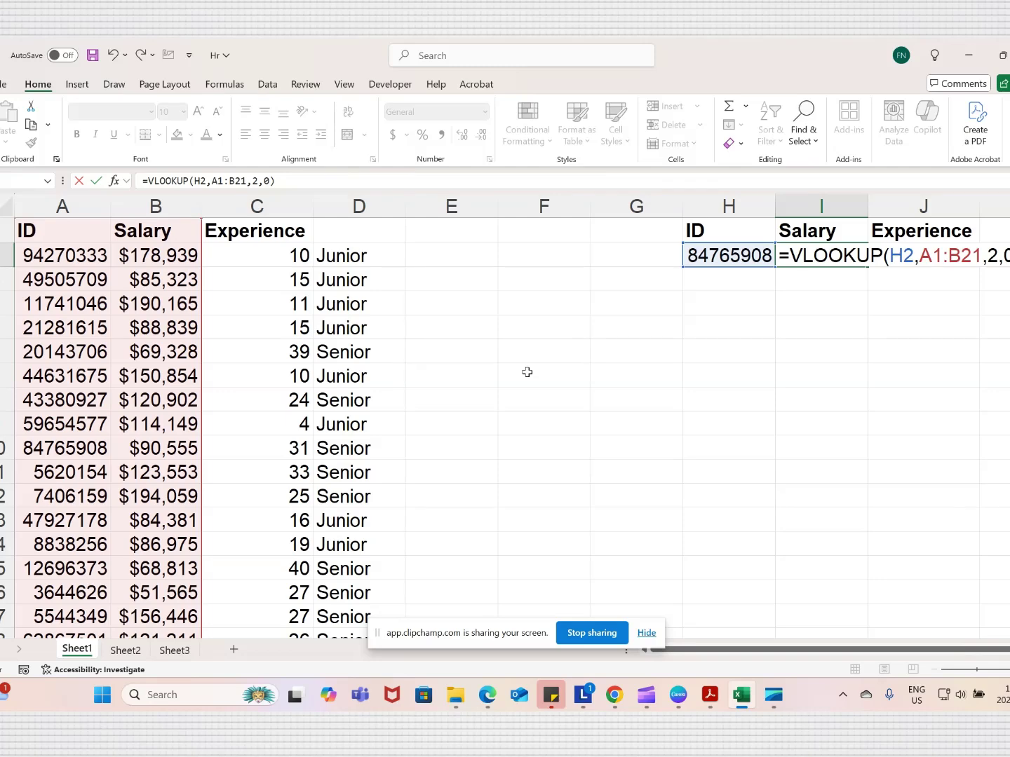
key("Return")
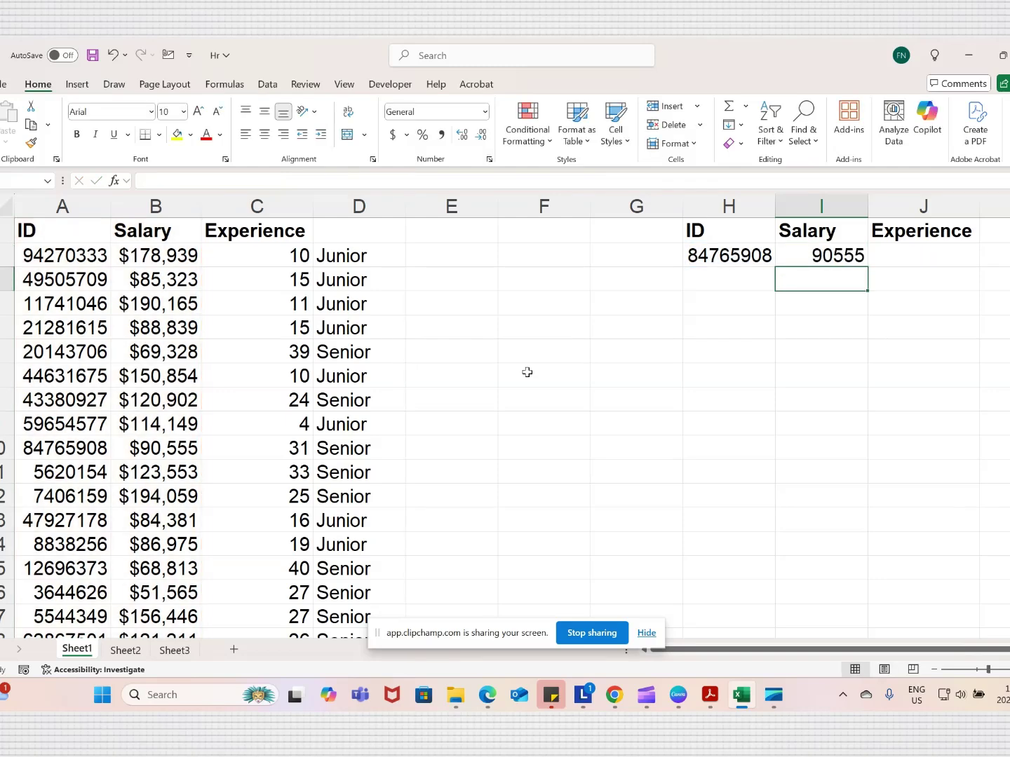
left_click(793, 252)
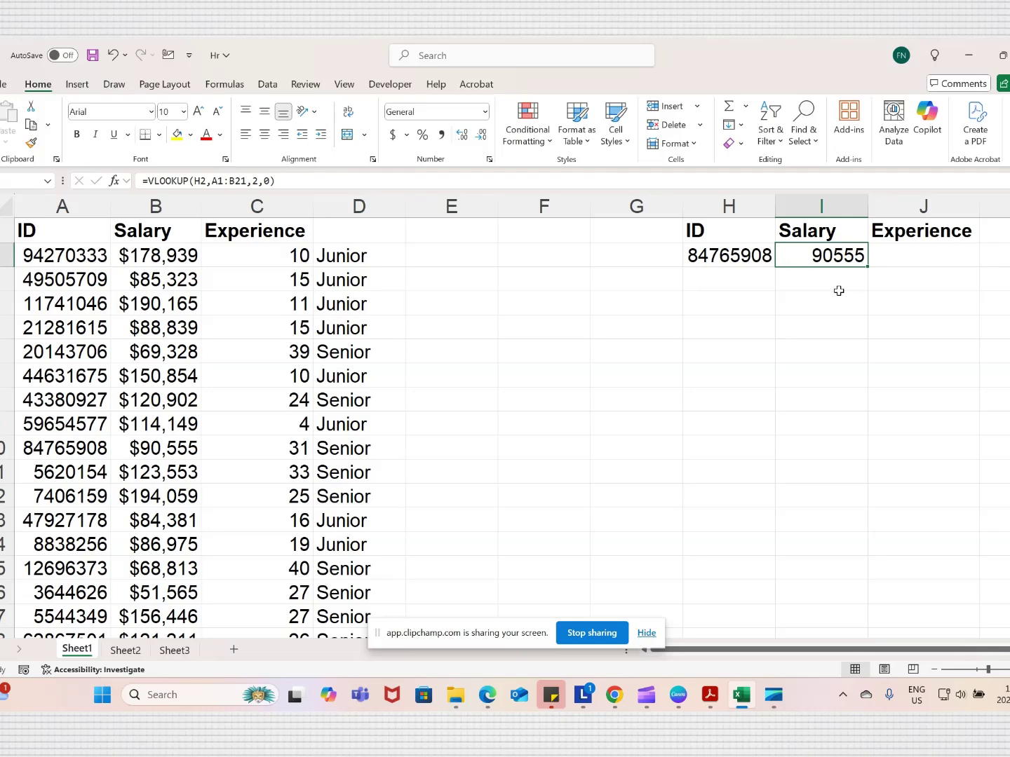
left_click(393, 133)
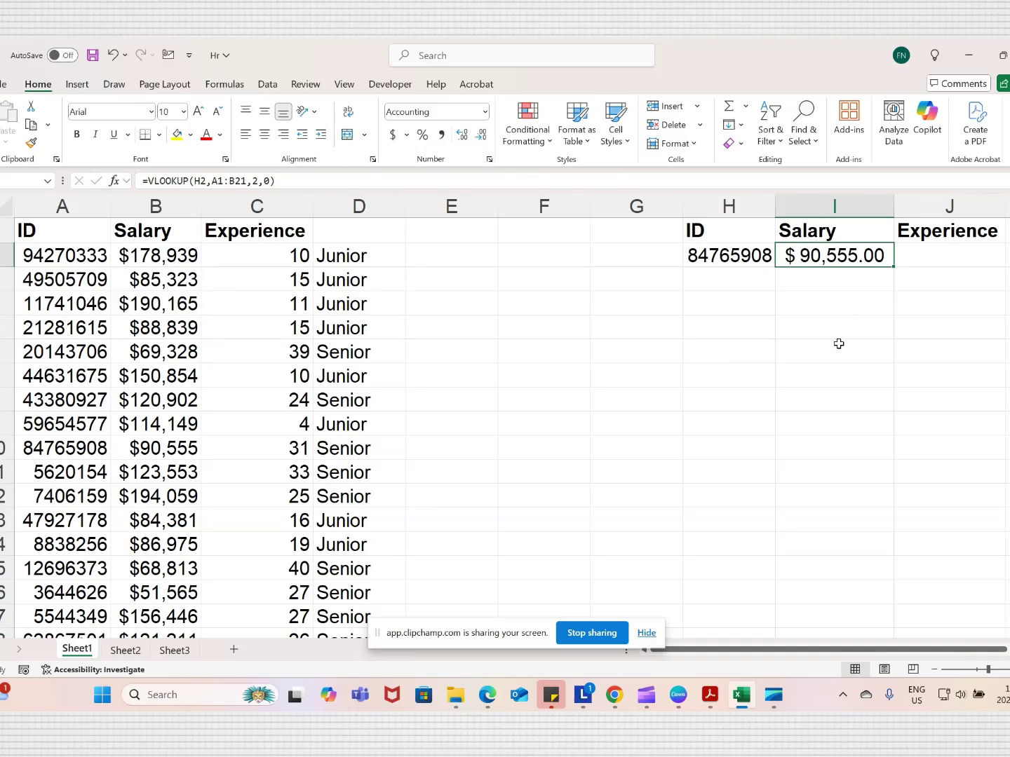
Look up the experience for the ID in H2 by entering =XLOOKUP(H2,A1:A21,C1:C21,0) in J2
left_click(930, 249)
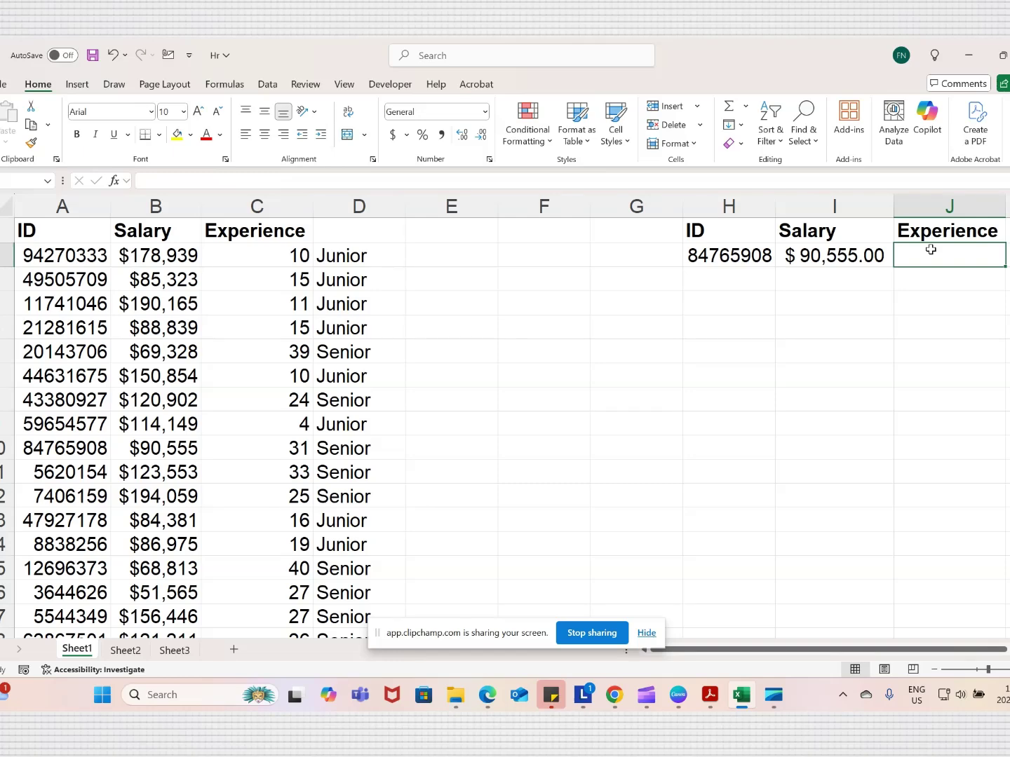
type("=")
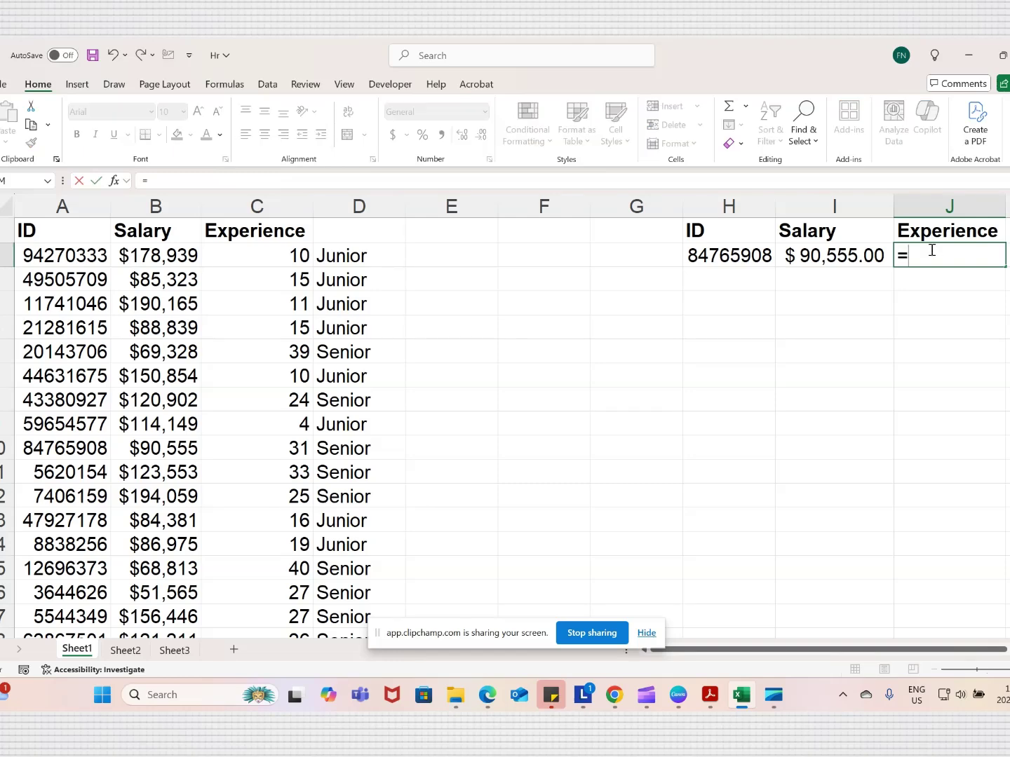
type("xl")
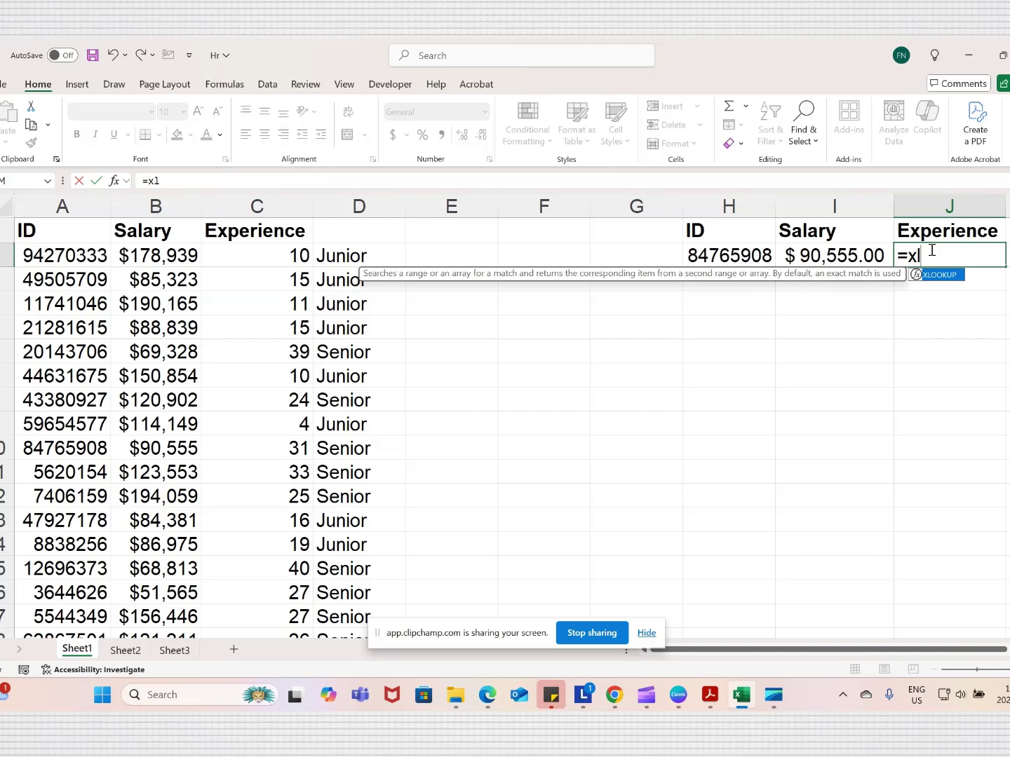
double_click(945, 275)
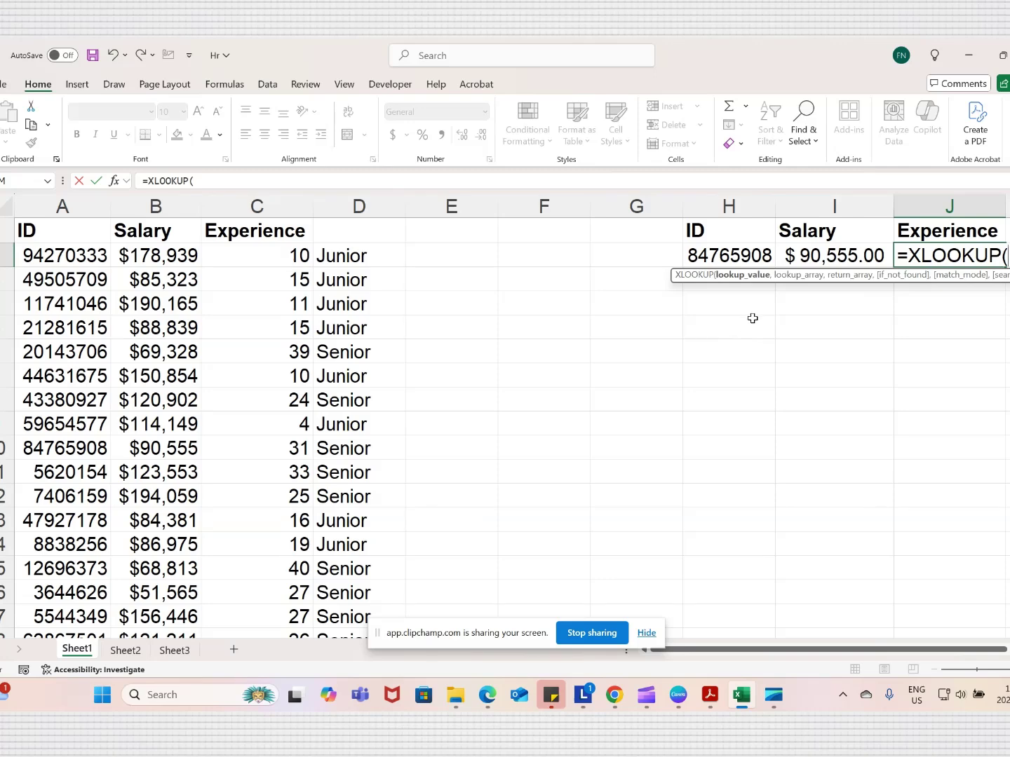
left_click(719, 252)
type(",")
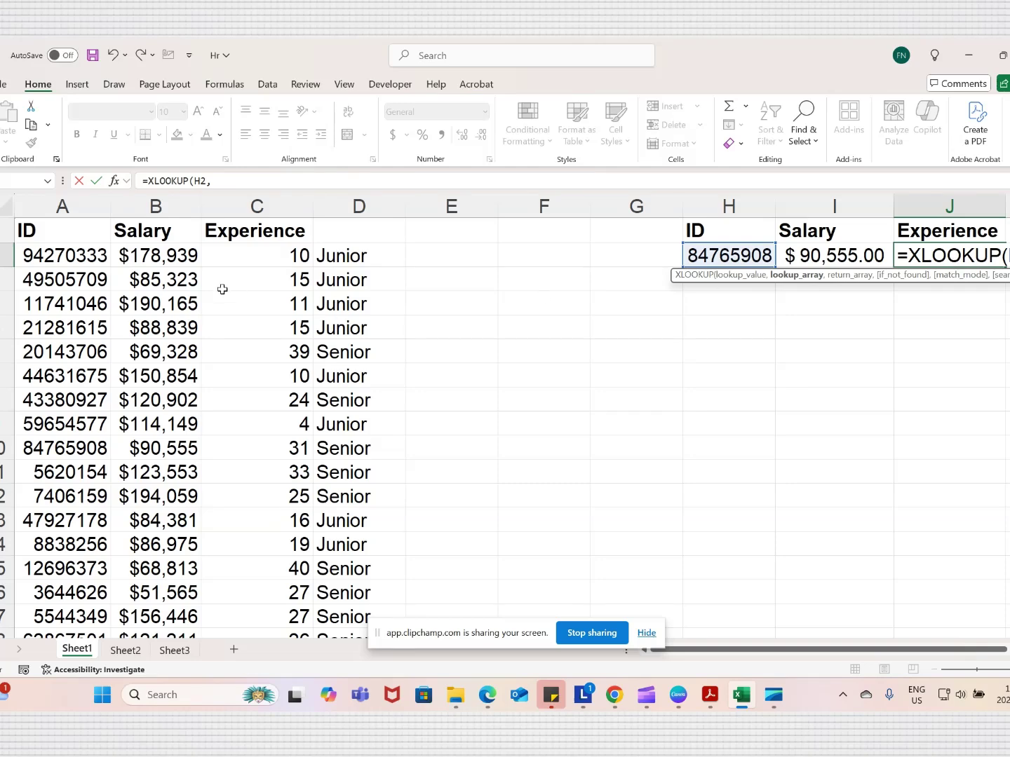
left_click_drag(78, 231, 67, 601)
type(",")
scroll(528, 475, "up", 2)
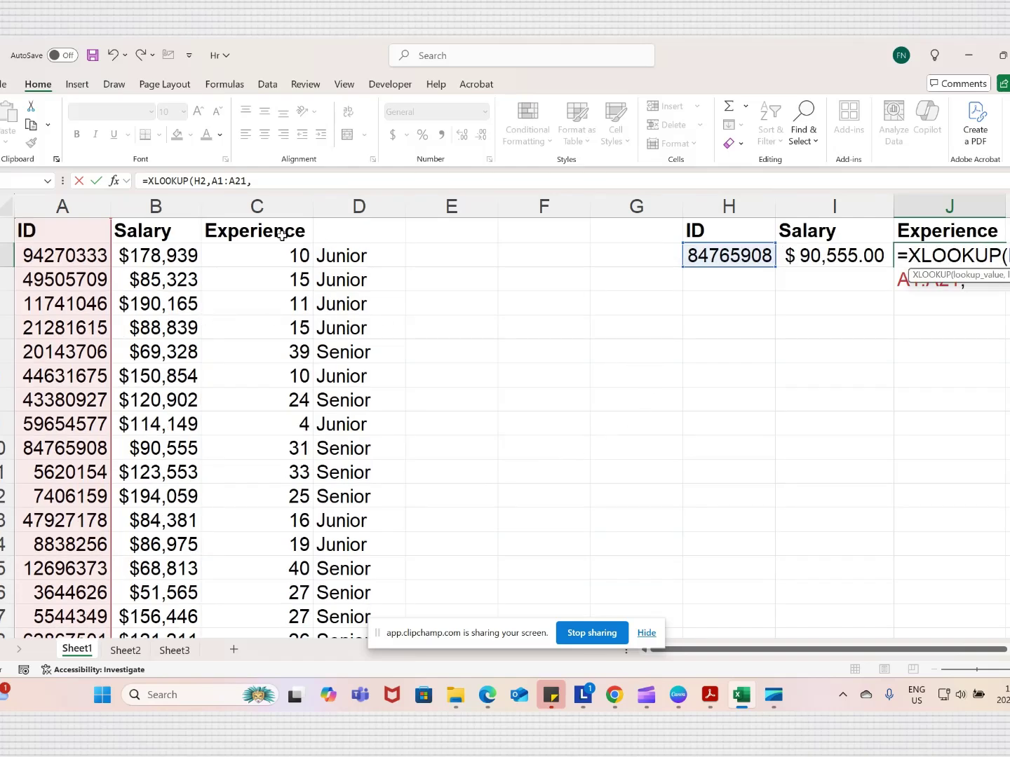
left_click_drag(268, 225, 276, 588)
type(",")
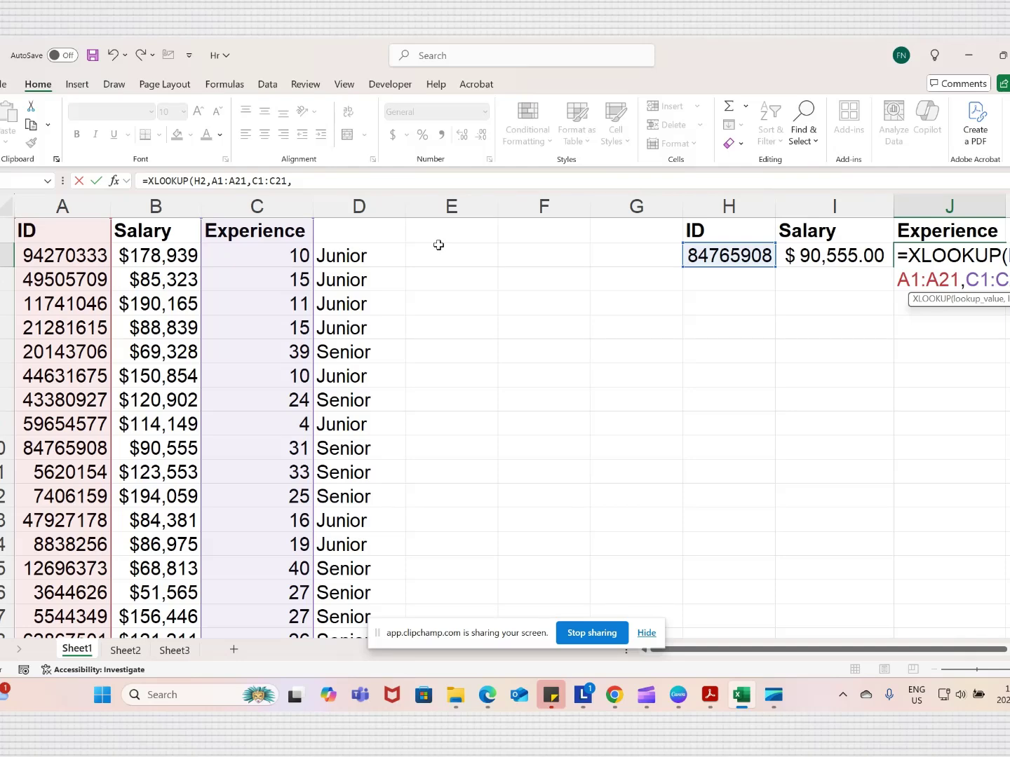
type("0")
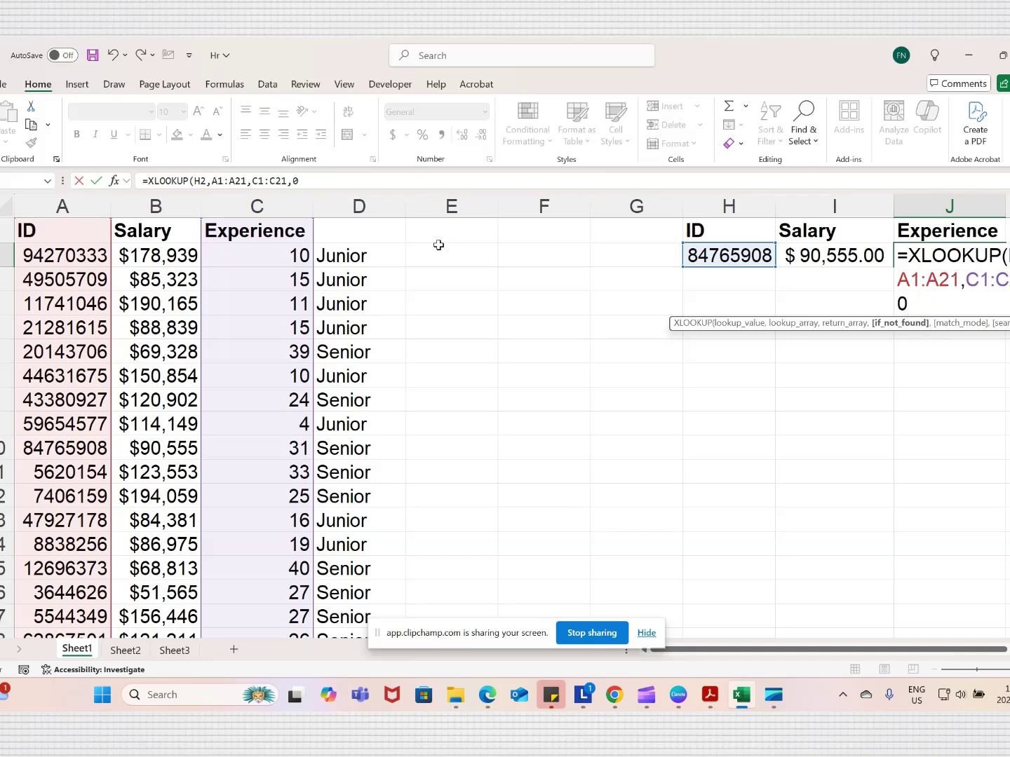
type(")")
key("Return")
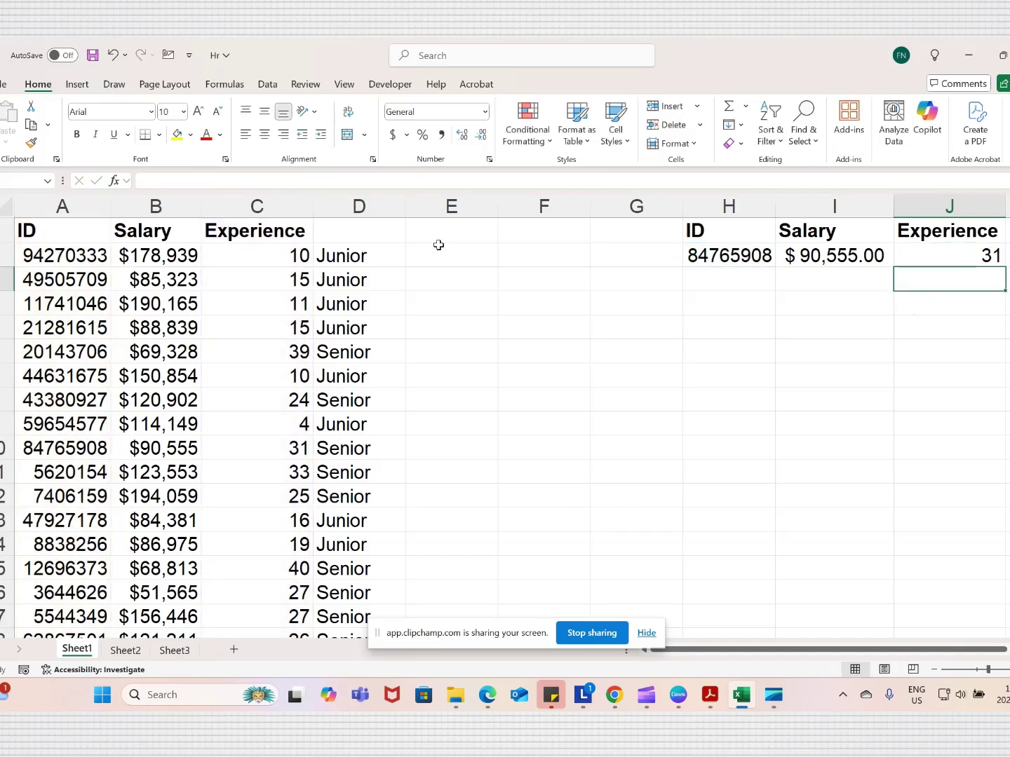
left_click(934, 256)
left_click(763, 256)
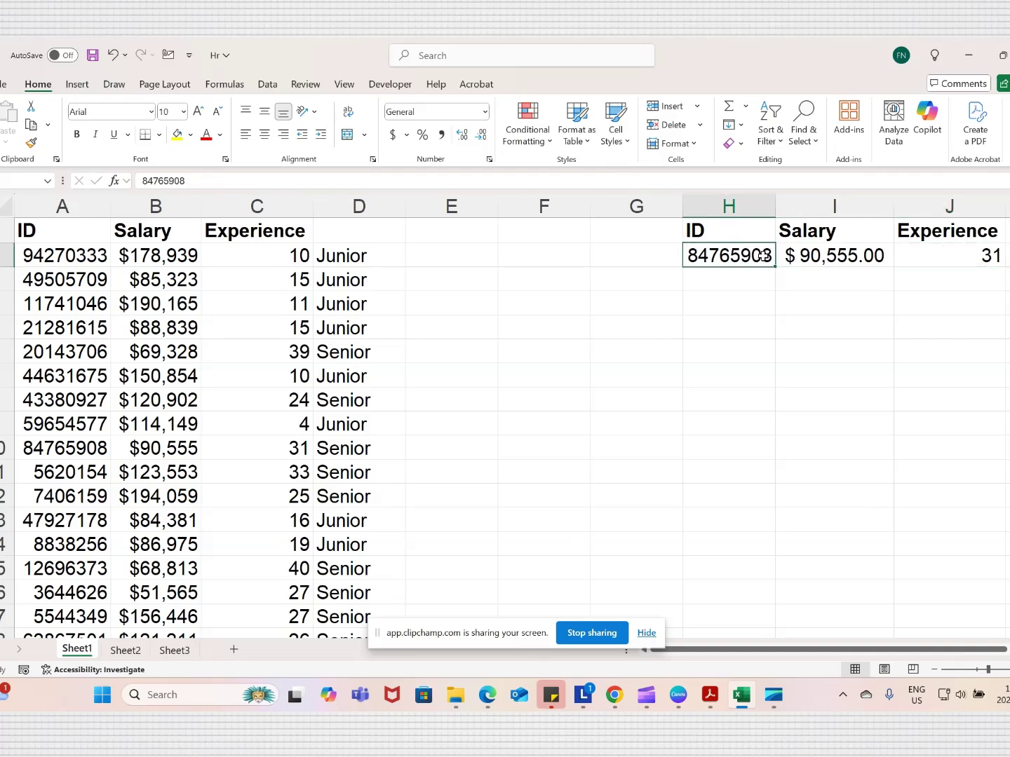